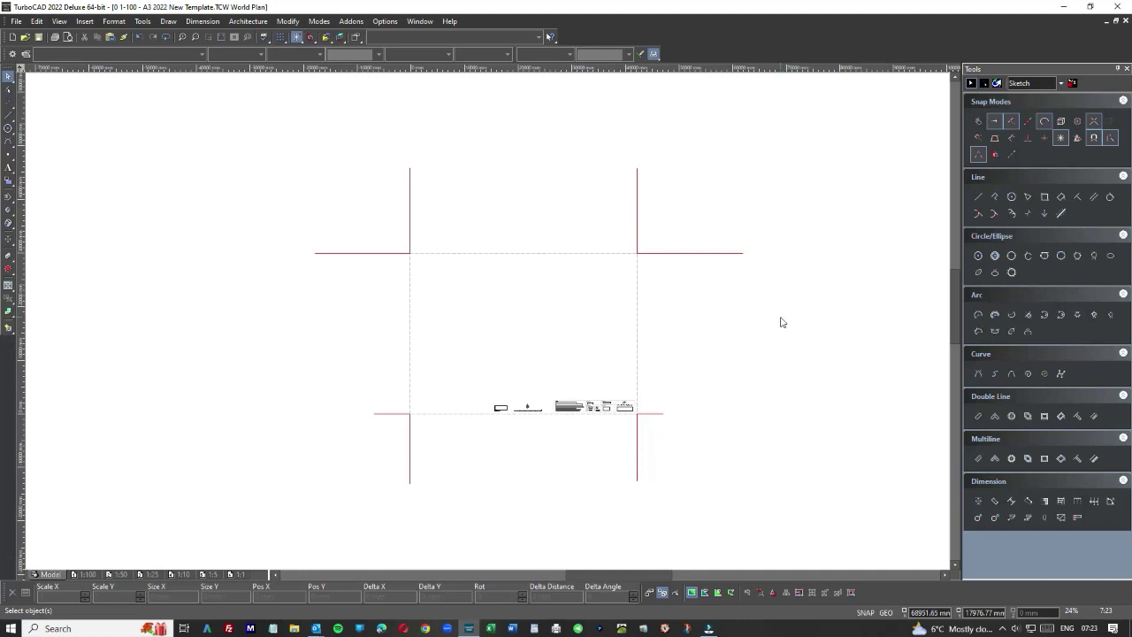
# Zoom in and out to review the empty A3 2022 New Template sheet and its title strip.
pyautogui.scroll(-5, 487, 323)
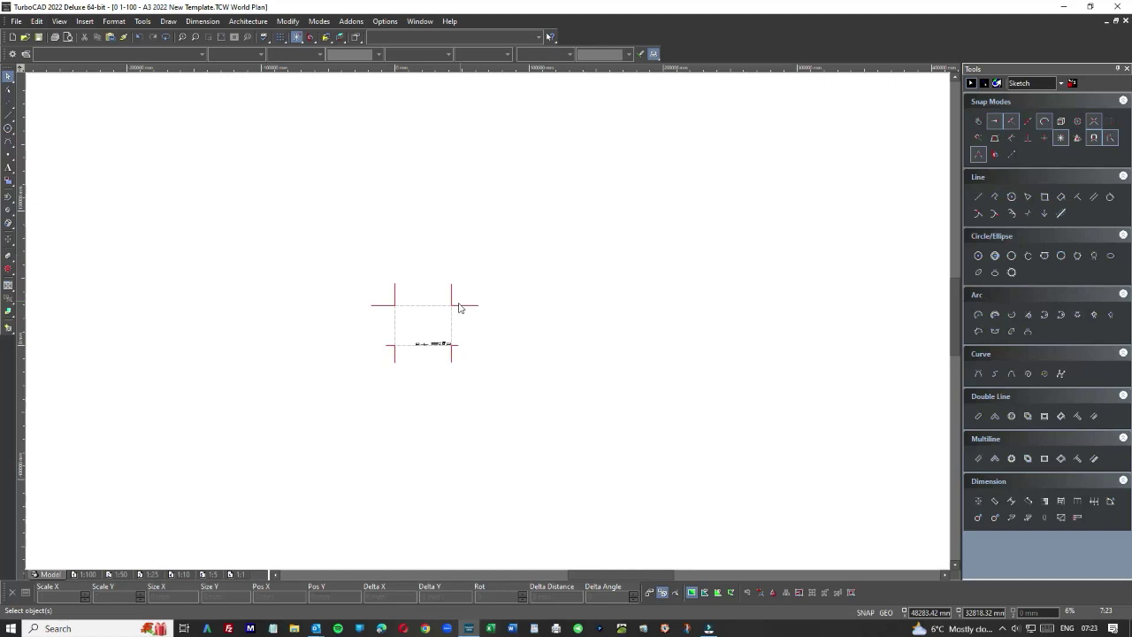
pyautogui.scroll(-2, 487, 323)
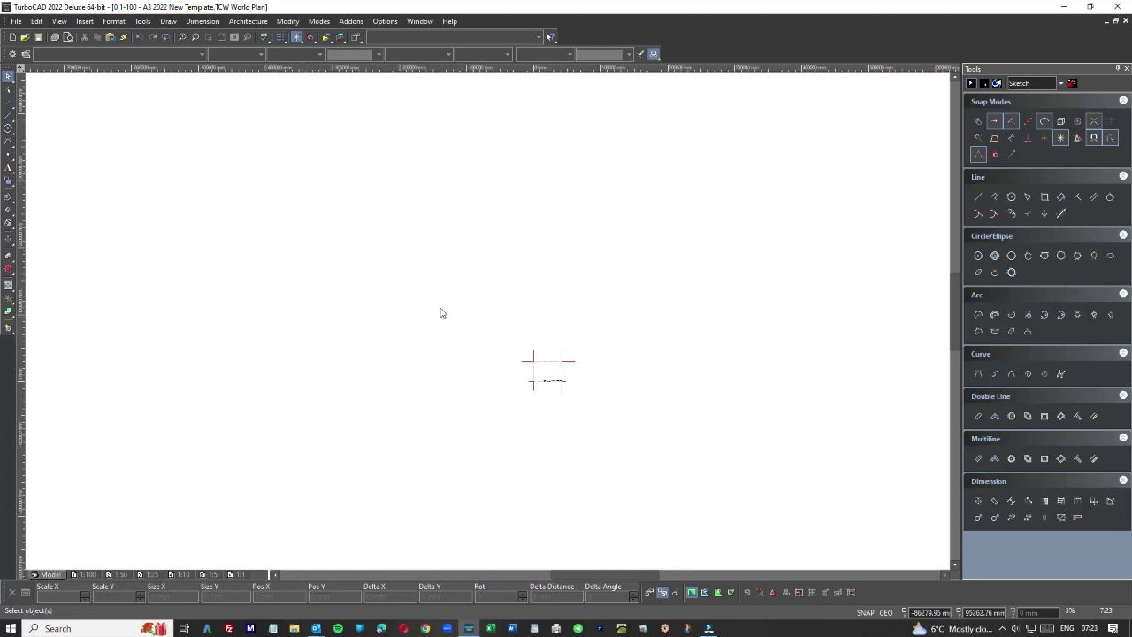
pyautogui.scroll(2, 488, 326)
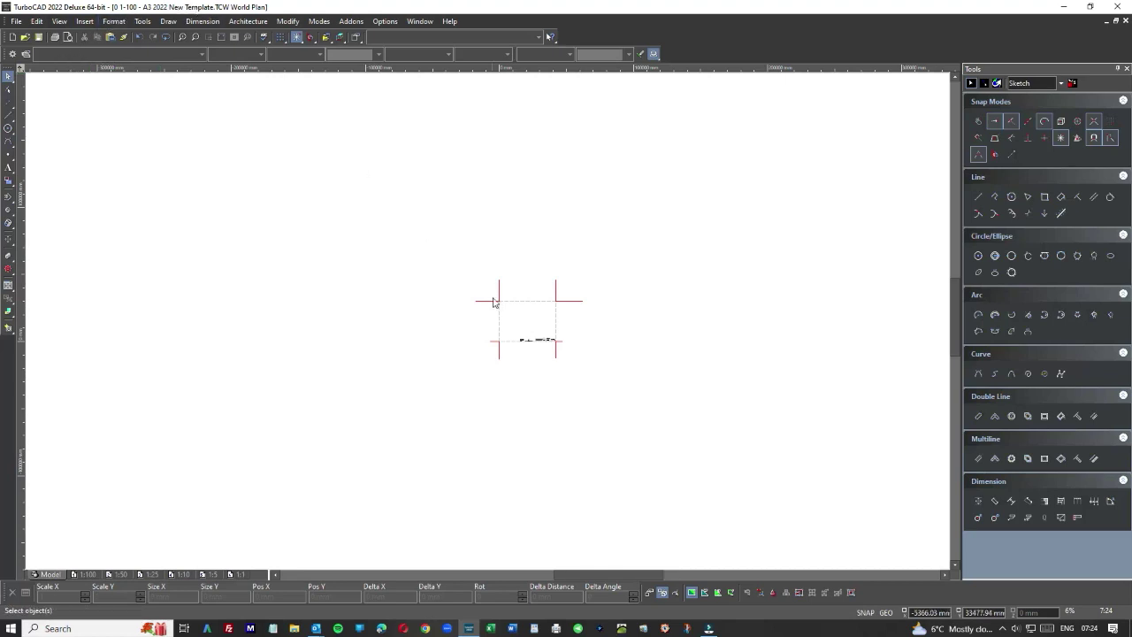
pyautogui.scroll(2, 489, 324)
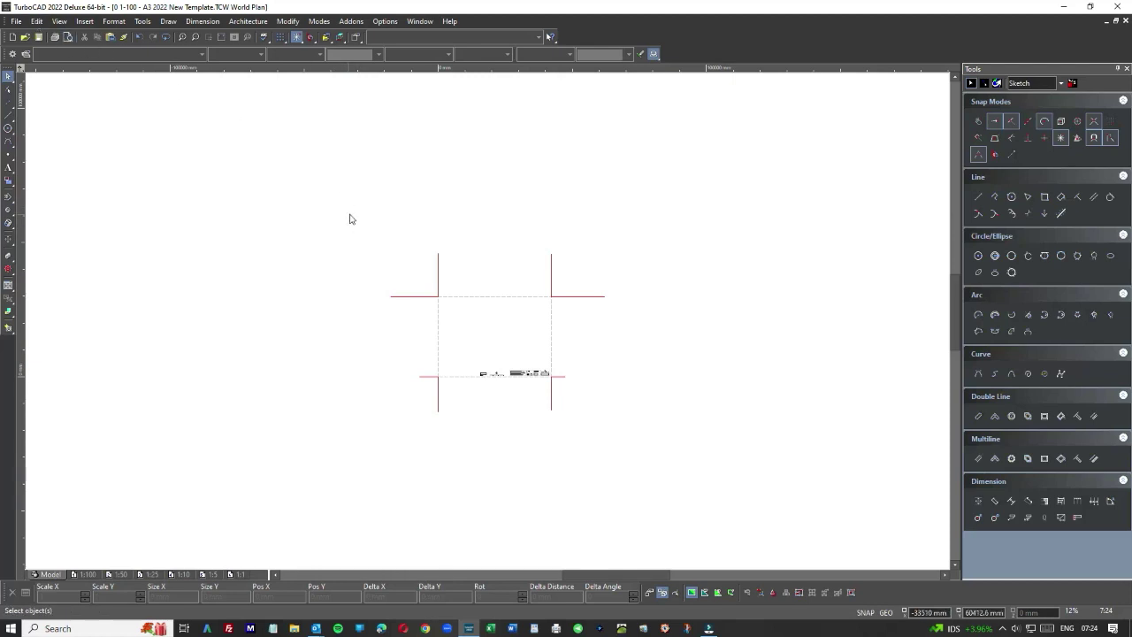
pyautogui.click(17, 22)
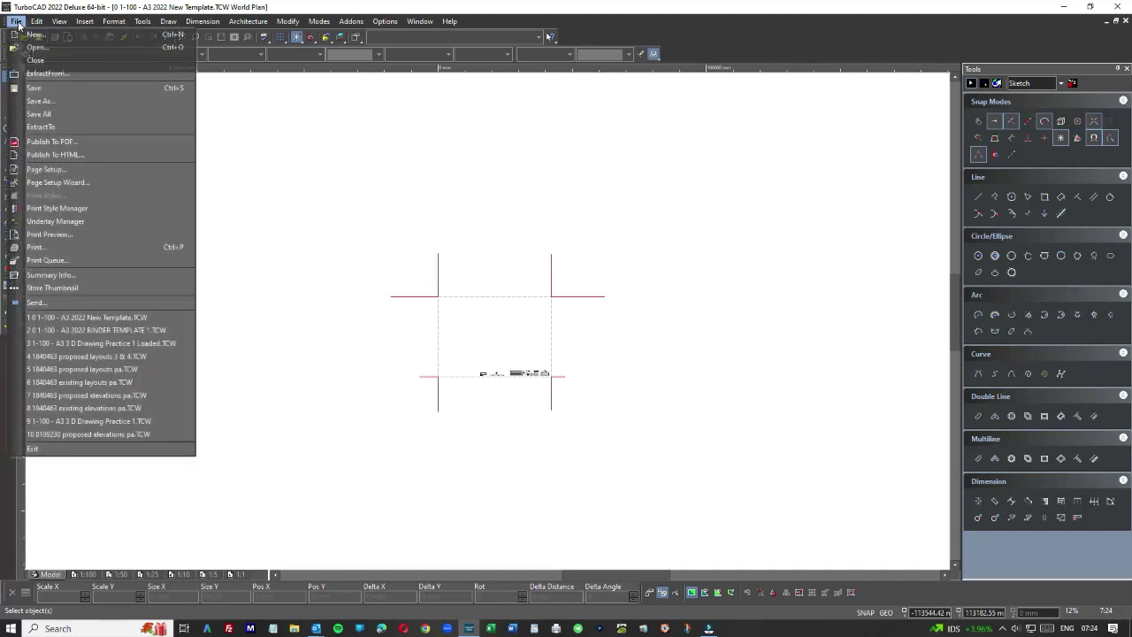
pyautogui.click(36, 47)
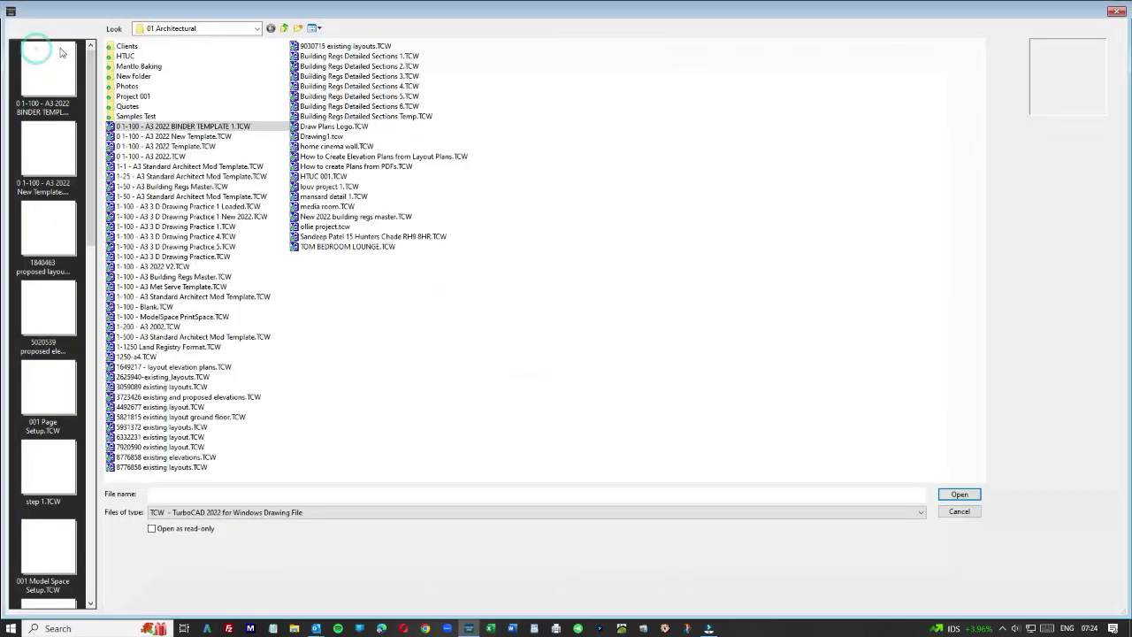
pyautogui.doubleClick(129, 52)
pyautogui.doubleClick(142, 184)
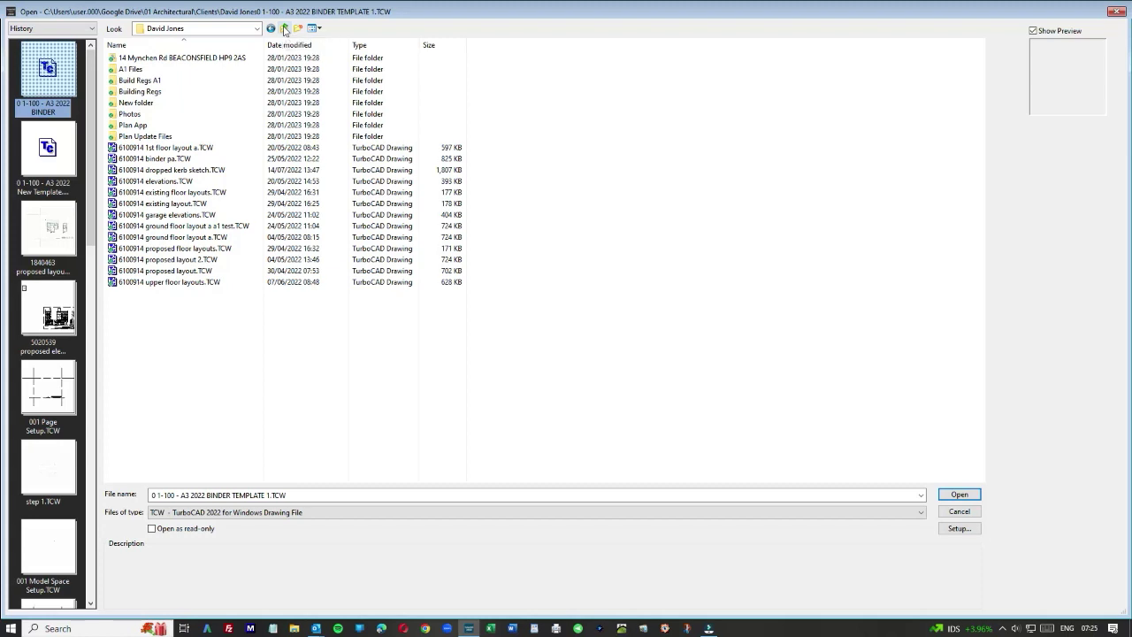
pyautogui.click(284, 30)
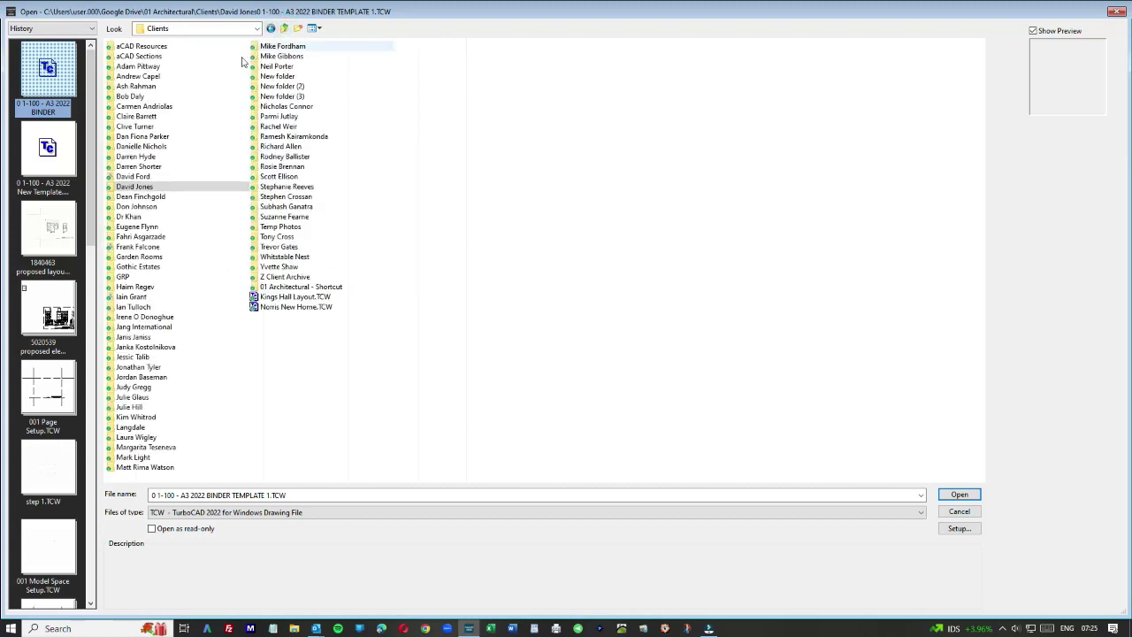
pyautogui.doubleClick(146, 226)
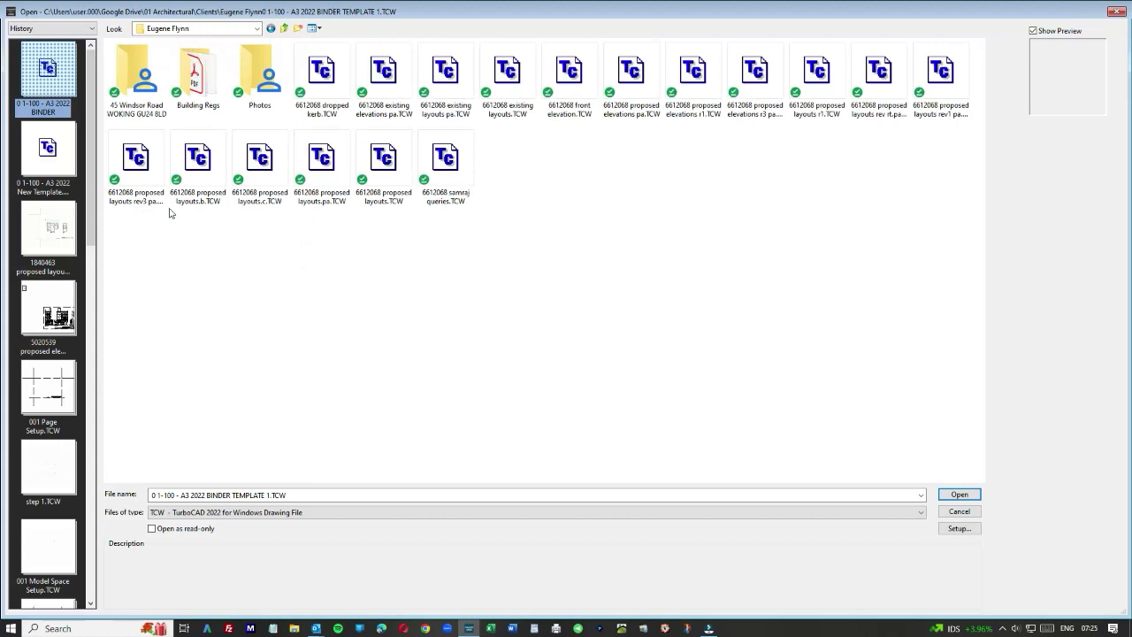
pyautogui.moveTo(196, 75); pyautogui.dragTo(339, 78)
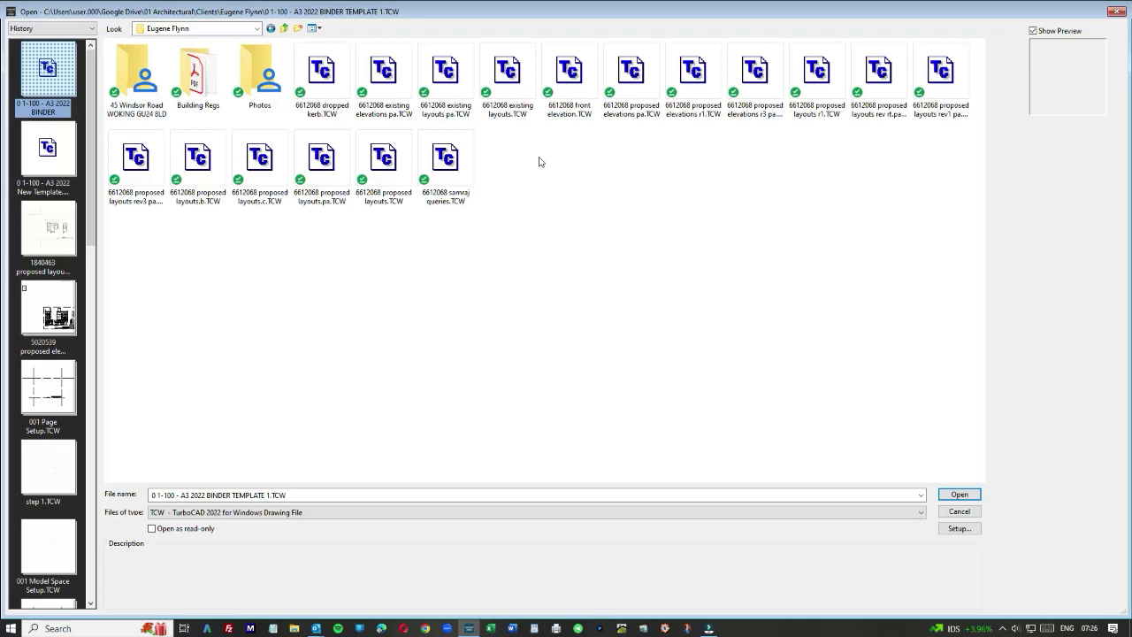
pyautogui.click(959, 511)
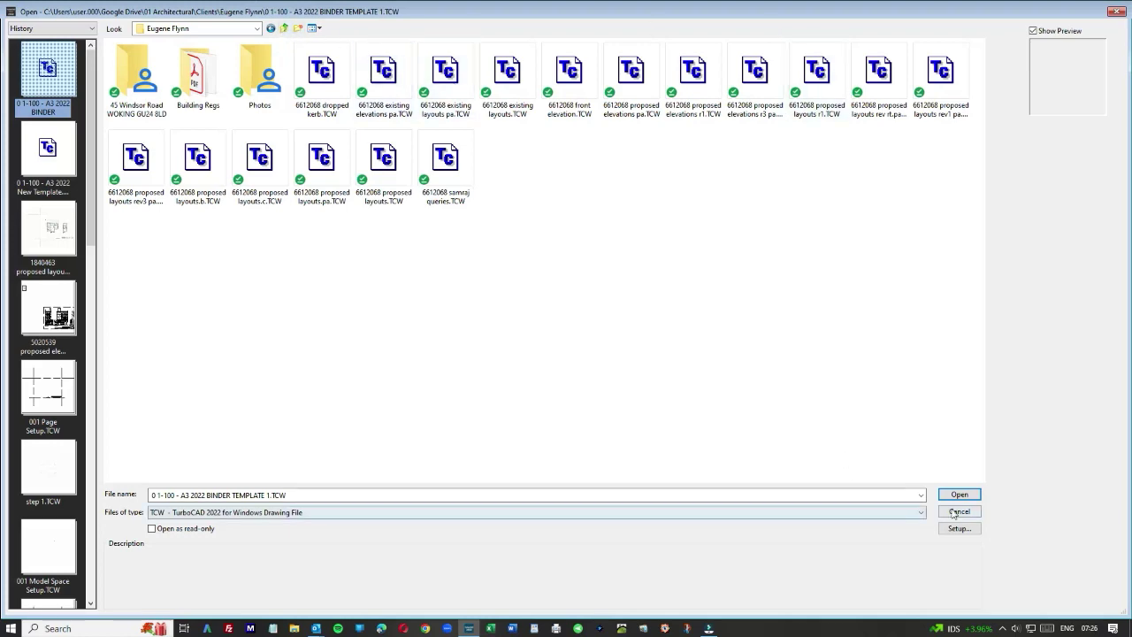
# Open 8461315 existing elevations.TCW from the client's project folder under Clients.
pyautogui.click(418, 21)
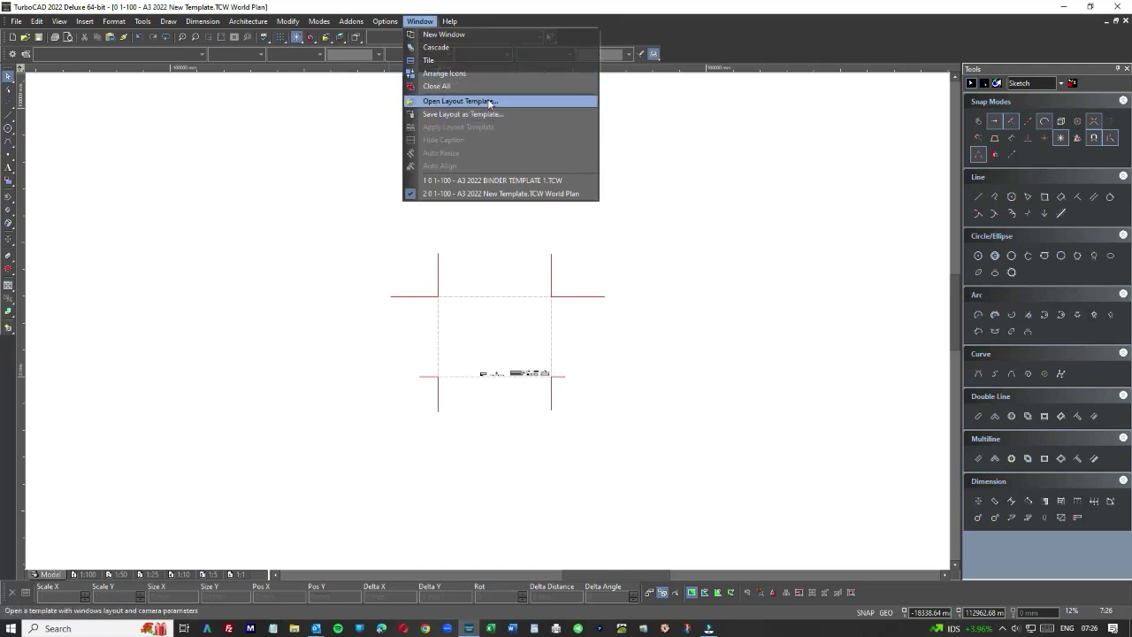
pyautogui.click(18, 23)
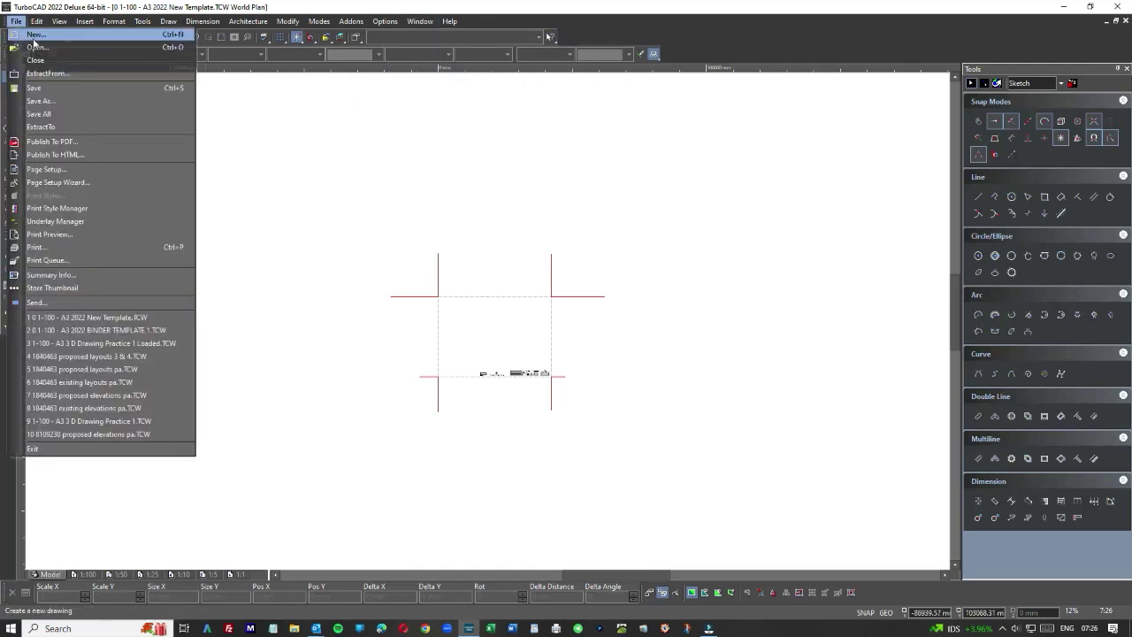
pyautogui.click(35, 47)
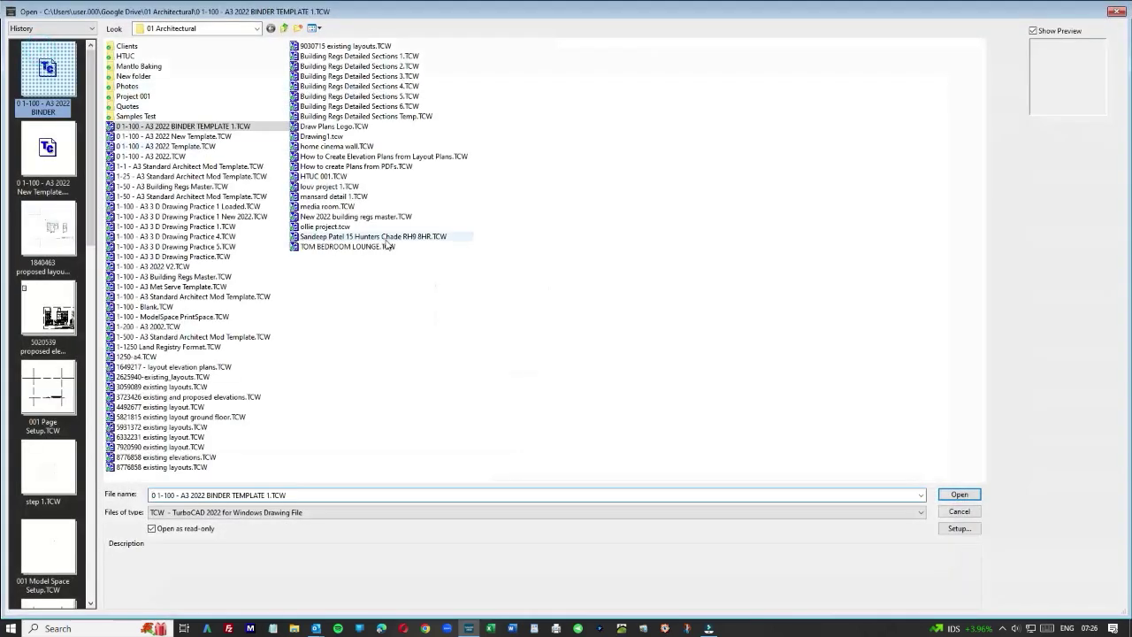
pyautogui.click(127, 47)
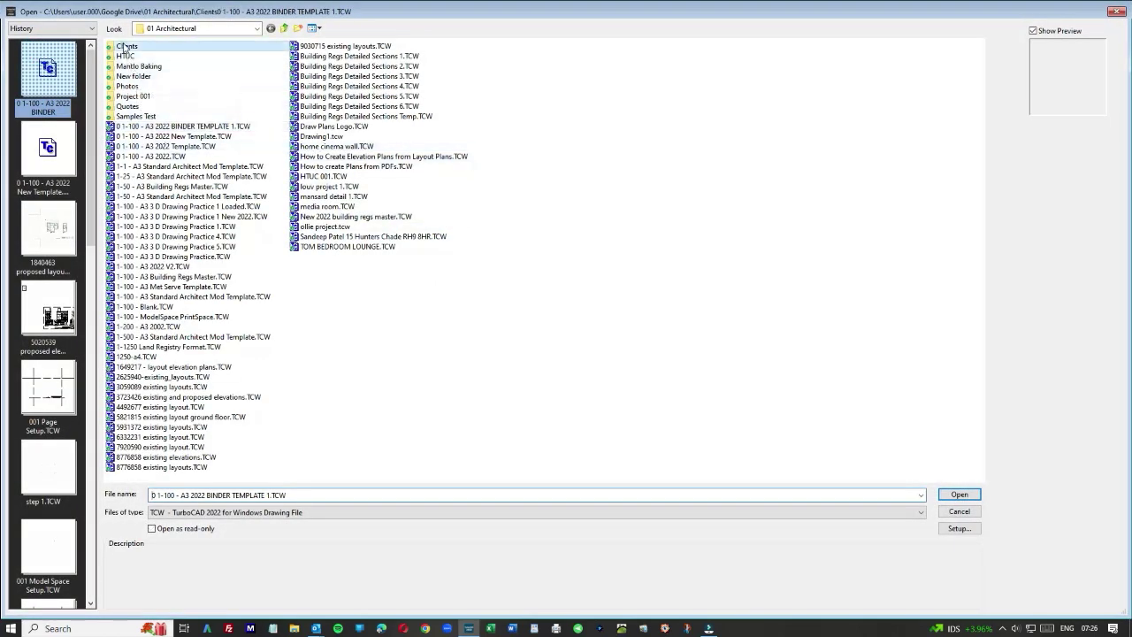
pyautogui.doubleClick(126, 47)
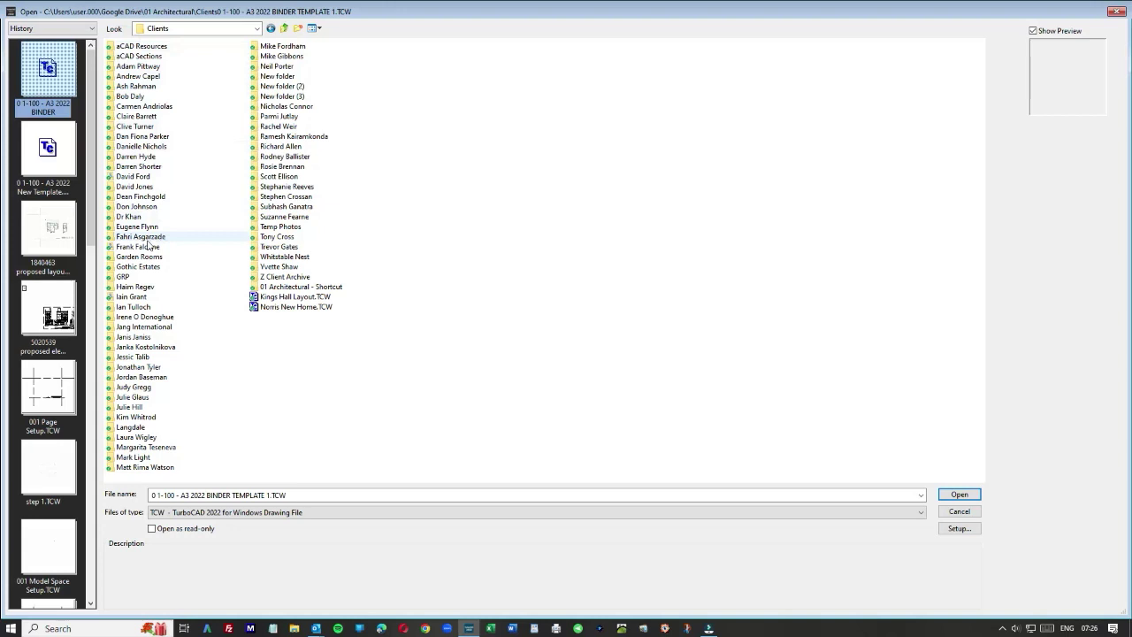
pyautogui.doubleClick(134, 286)
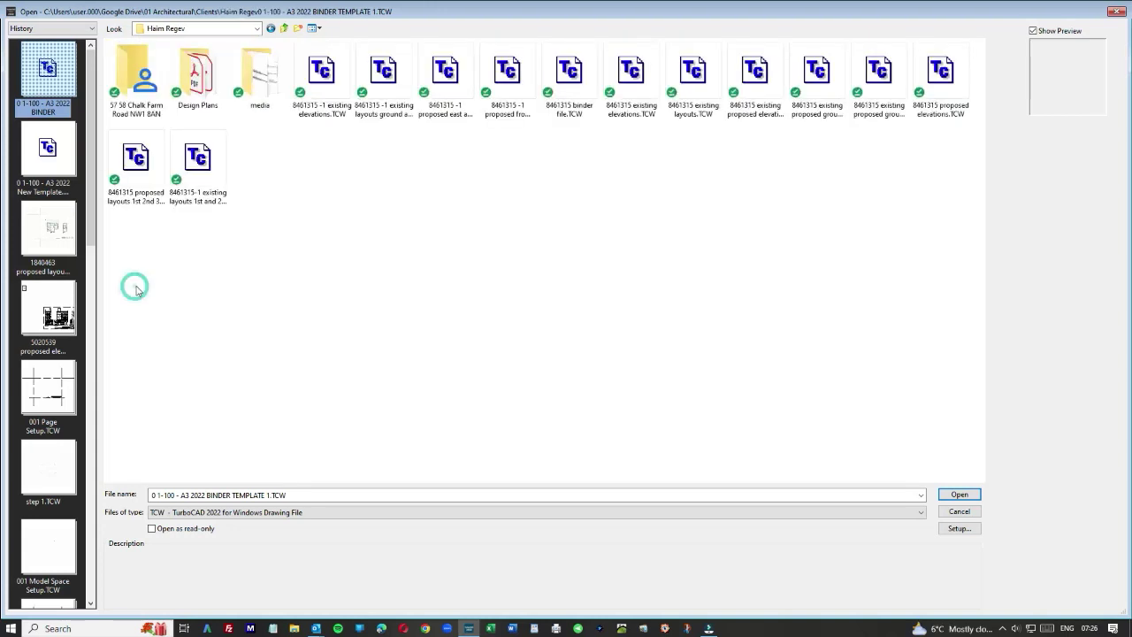
pyautogui.doubleClick(631, 74)
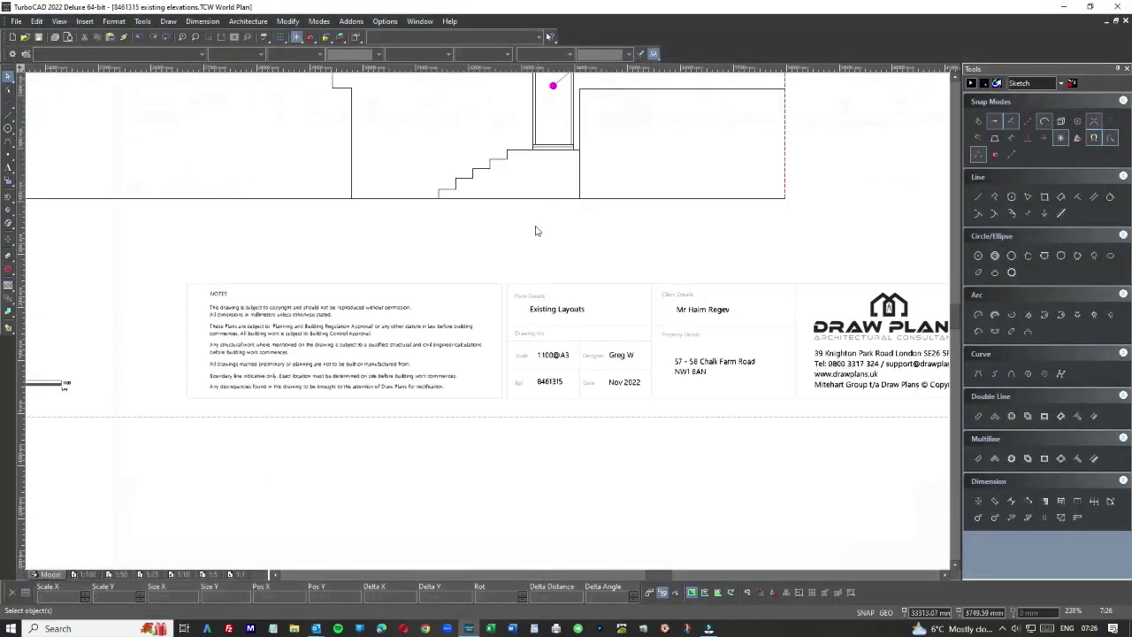
# Zoom around the existing elevations and floor-plan sheets, then bring up the File menu.
pyautogui.scroll(-5, 536, 233)
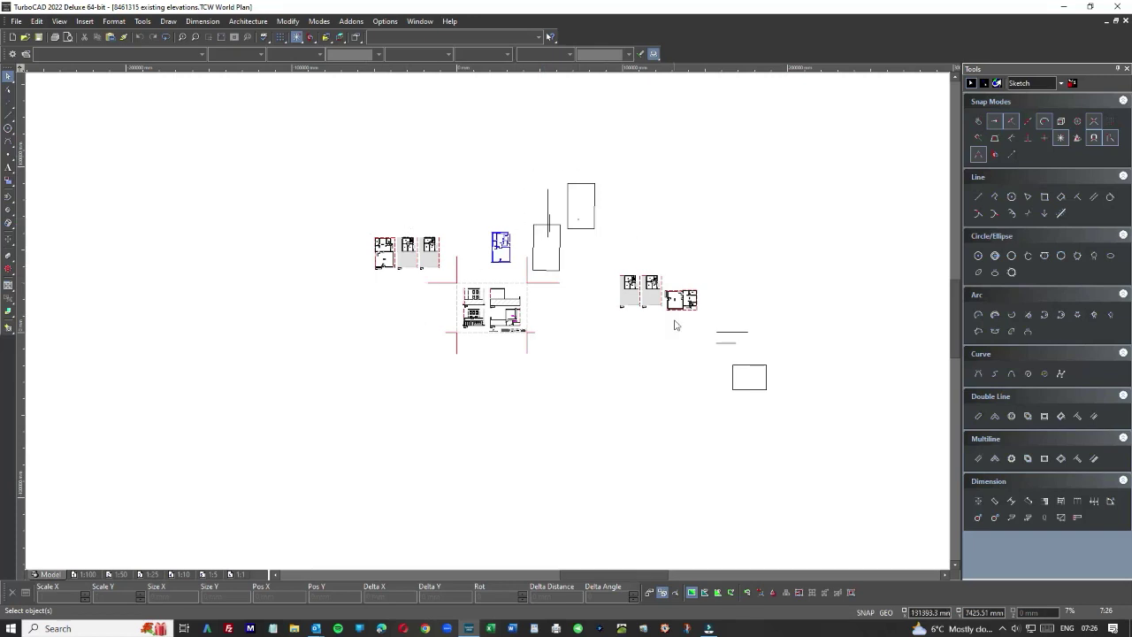
pyautogui.scroll(10, 471, 326)
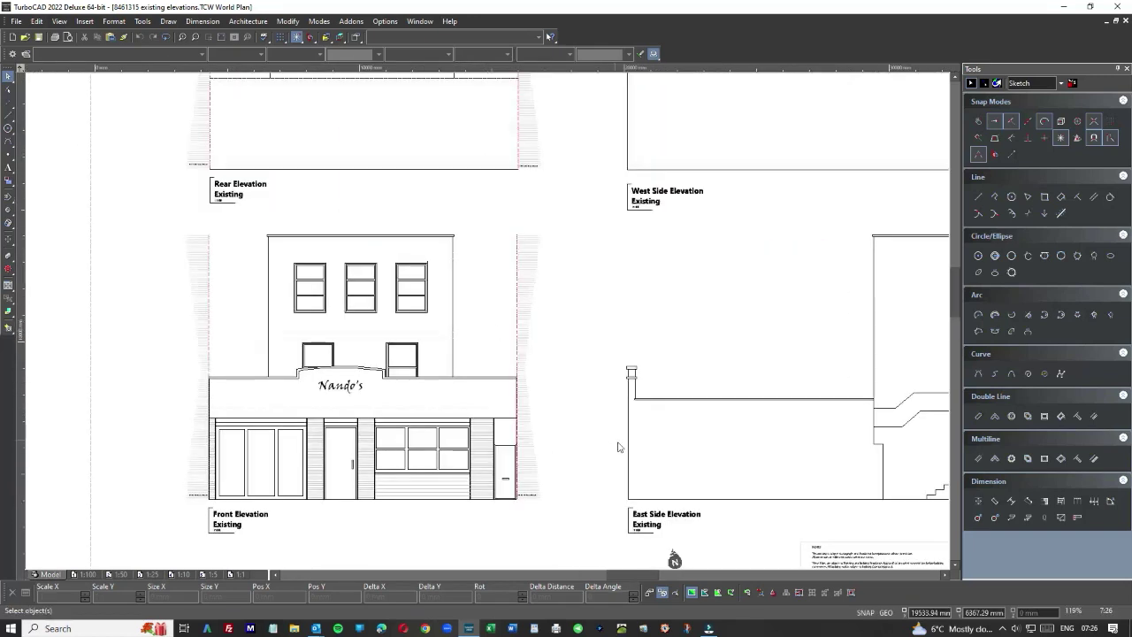
pyautogui.scroll(-3, 618, 446)
pyautogui.scroll(4, 487, 321)
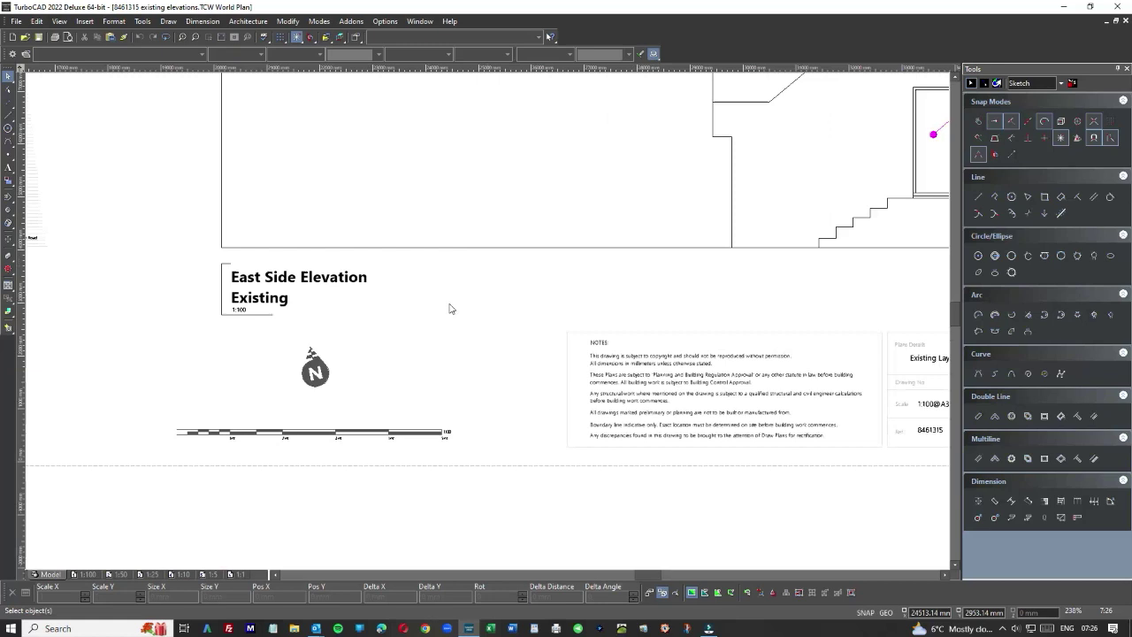
pyautogui.scroll(-4, 487, 323)
pyautogui.scroll(-2, 485, 326)
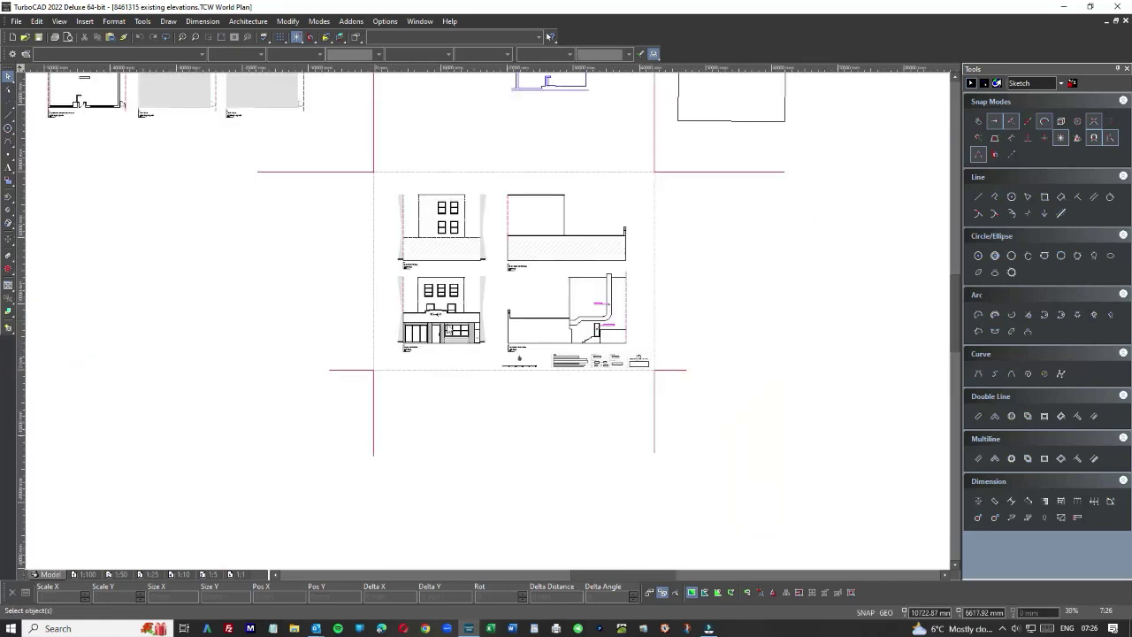
pyautogui.scroll(5, 486, 321)
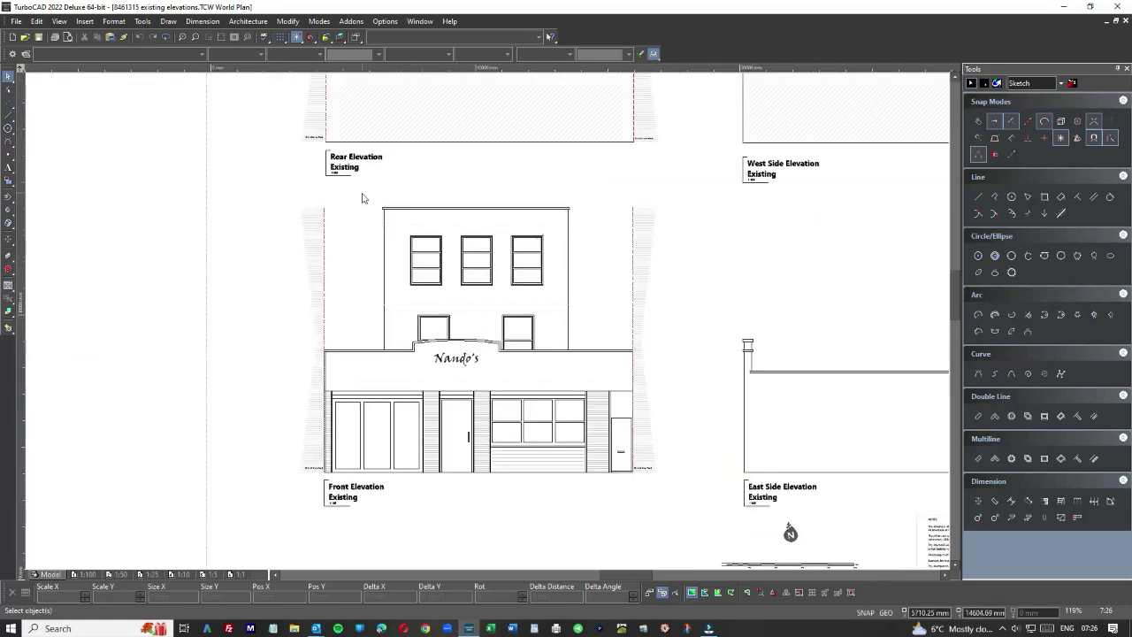
pyautogui.scroll(-2, 490, 325)
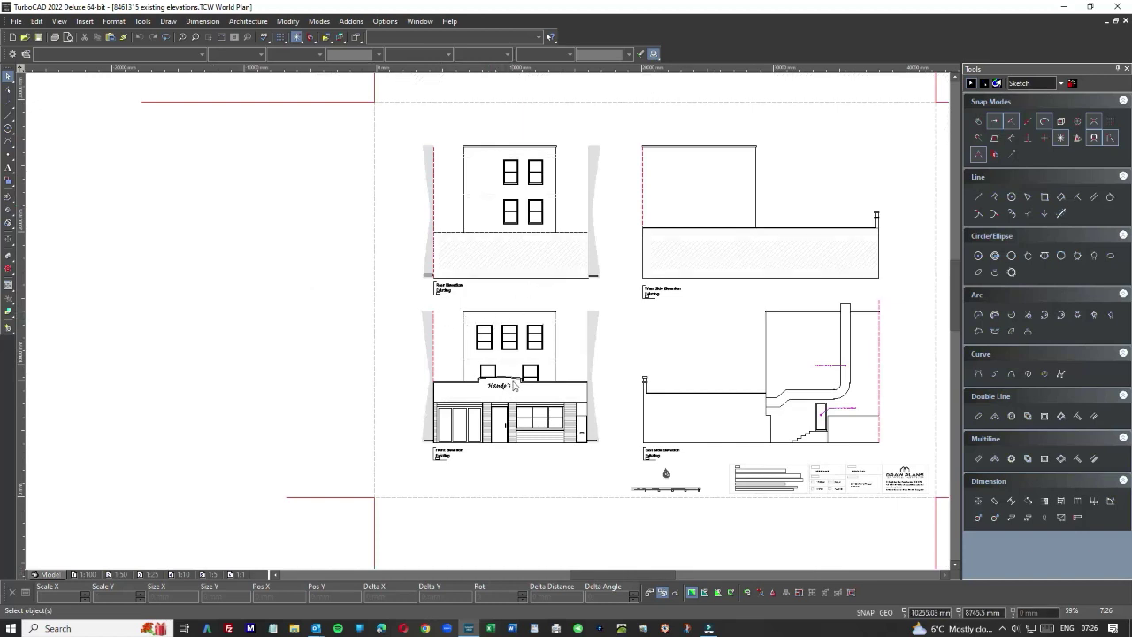
pyautogui.scroll(-2, 573, 237)
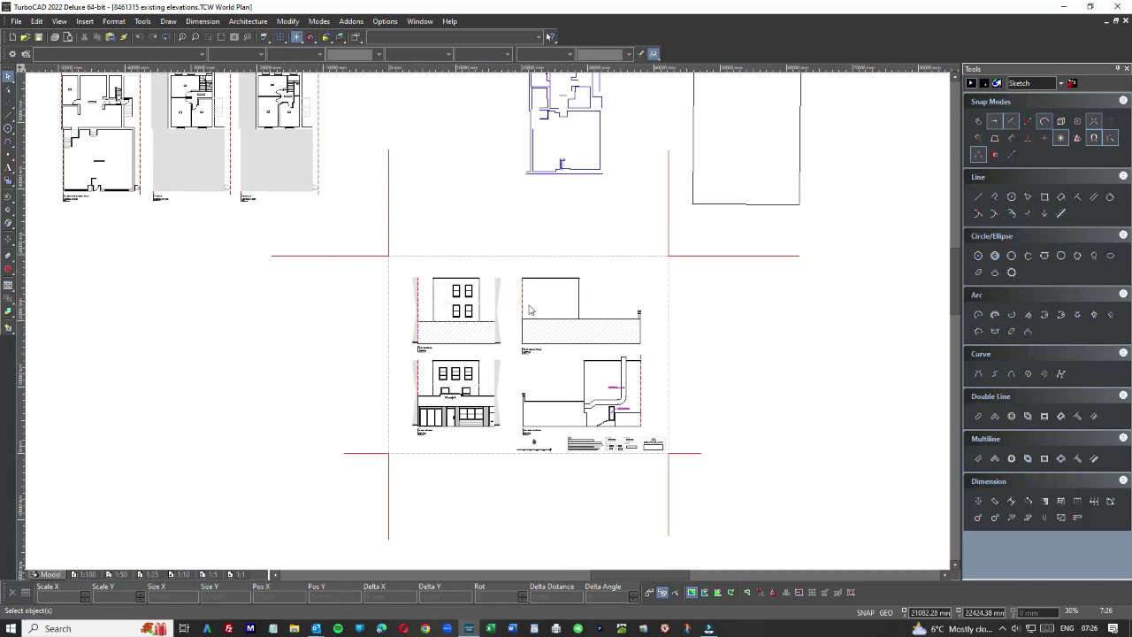
pyautogui.scroll(2, 529, 310)
pyautogui.scroll(-4, 485, 360)
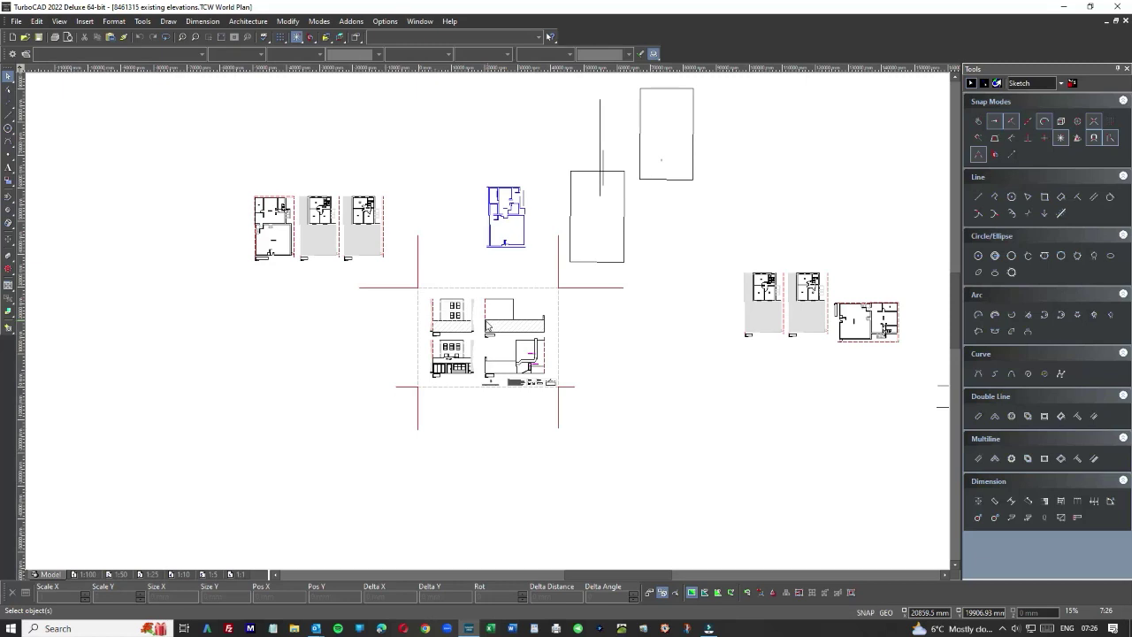
pyautogui.scroll(-2, 488, 325)
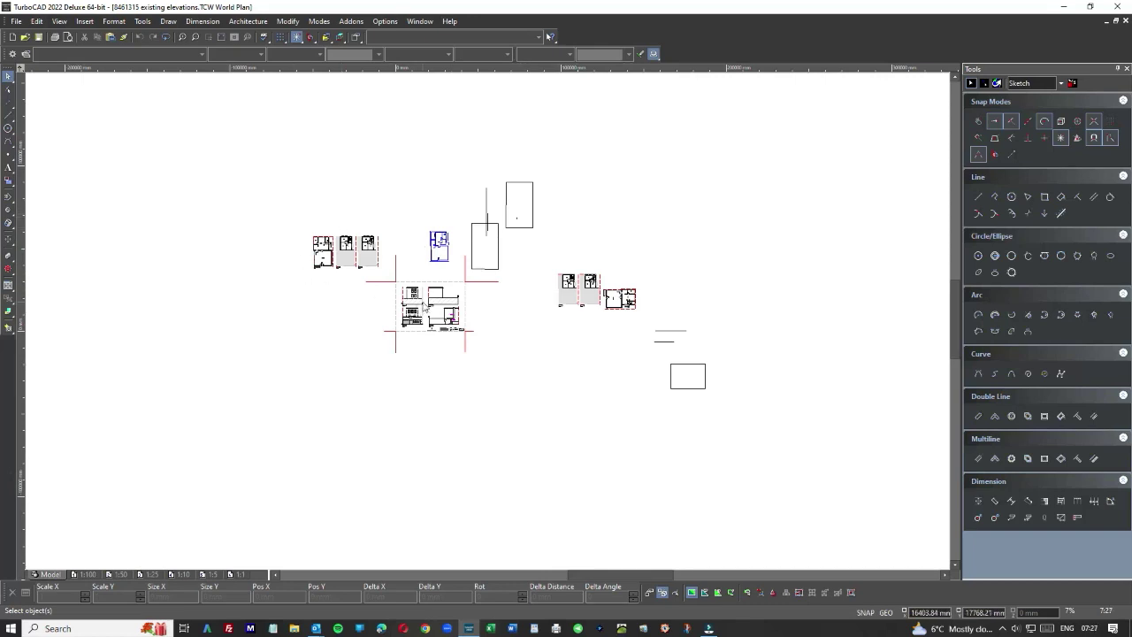
pyautogui.click(16, 21)
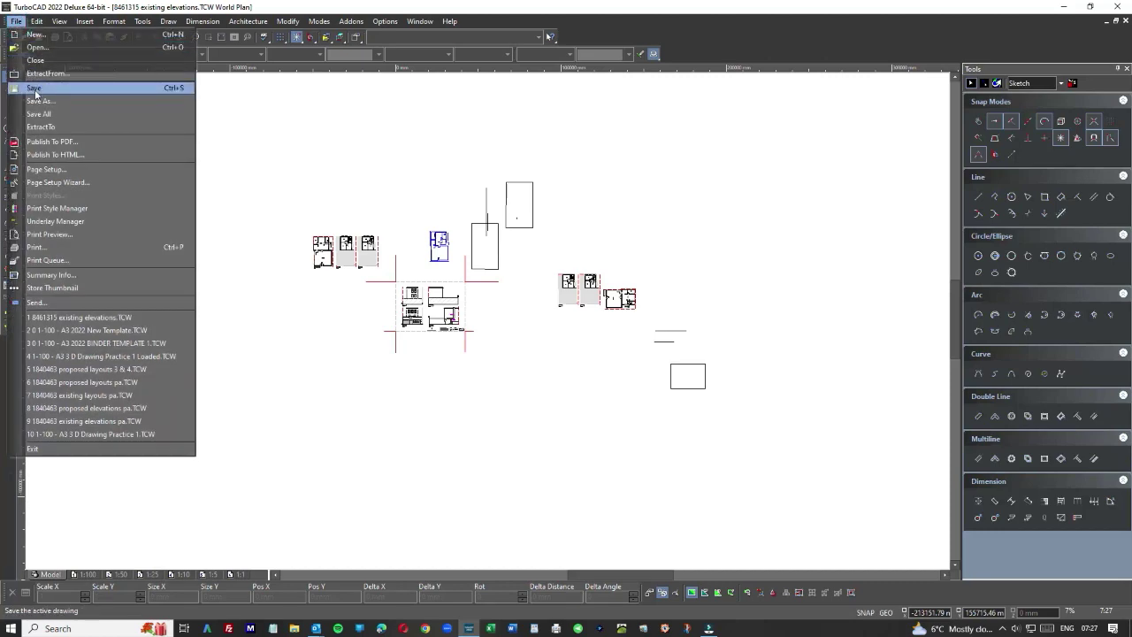
# In the Open dialog, browse Clients into one client's folder, back up, then into another's.
pyautogui.click(36, 47)
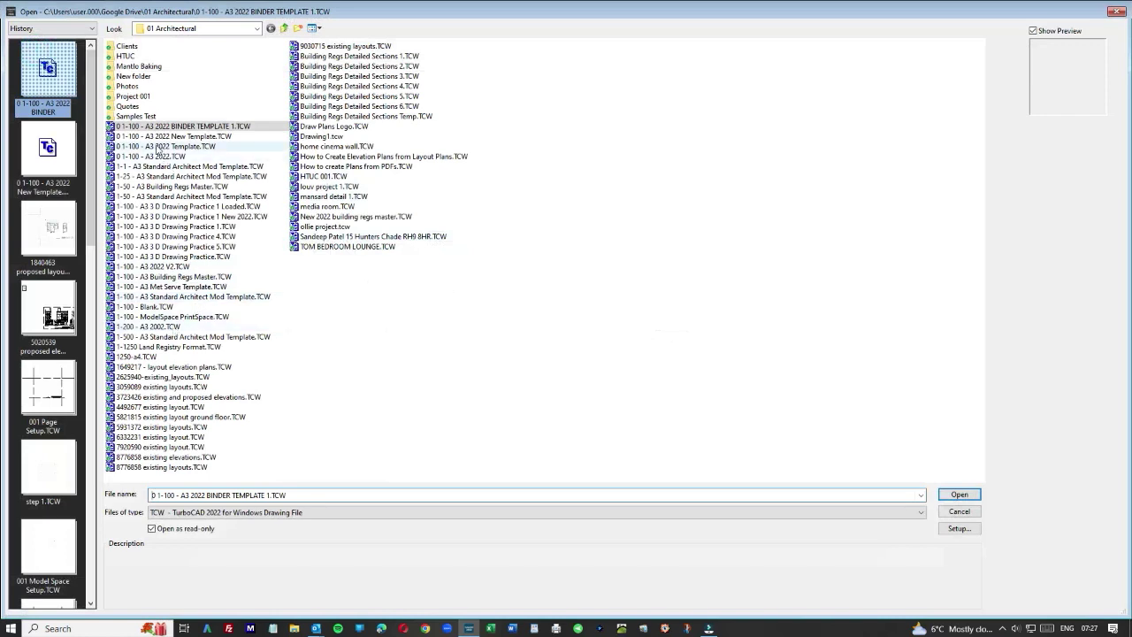
pyautogui.doubleClick(126, 46)
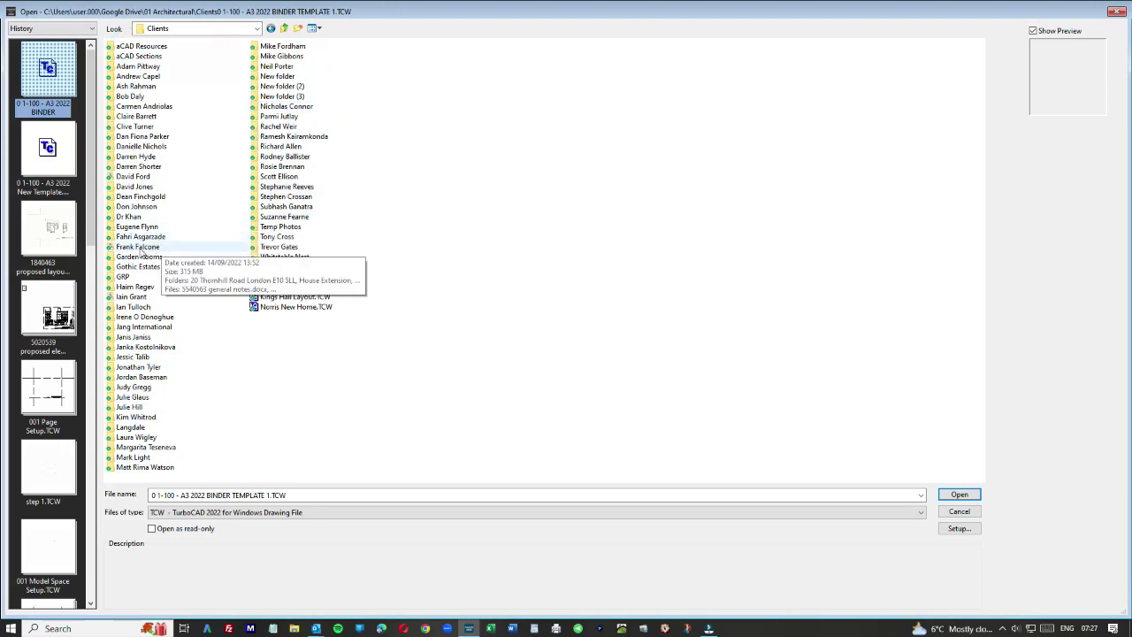
pyautogui.doubleClick(139, 247)
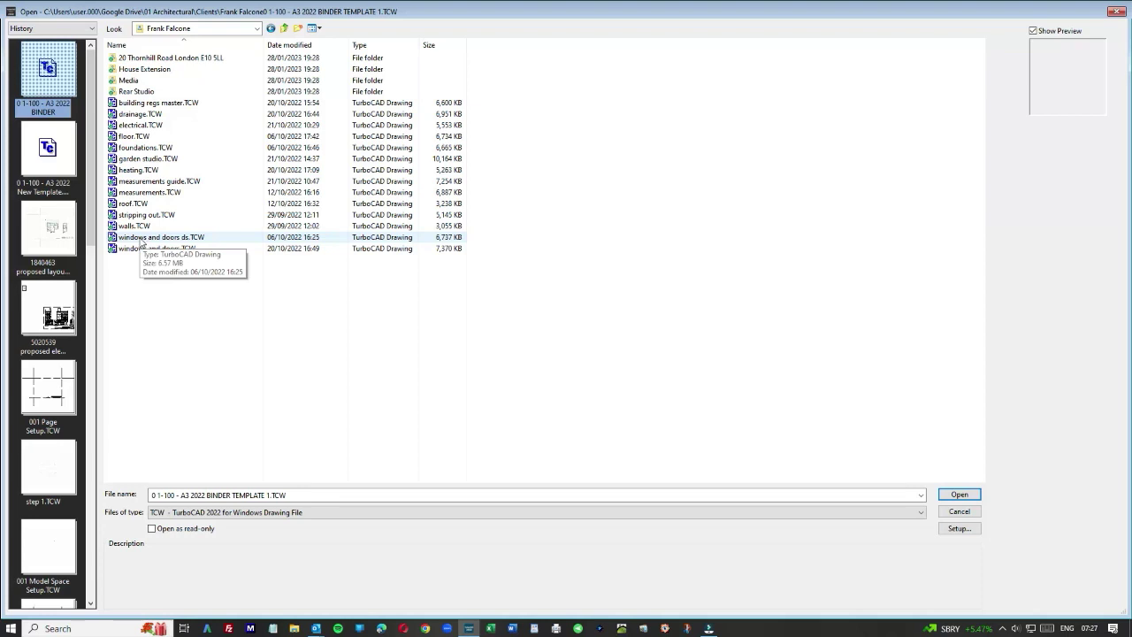
pyautogui.click(285, 30)
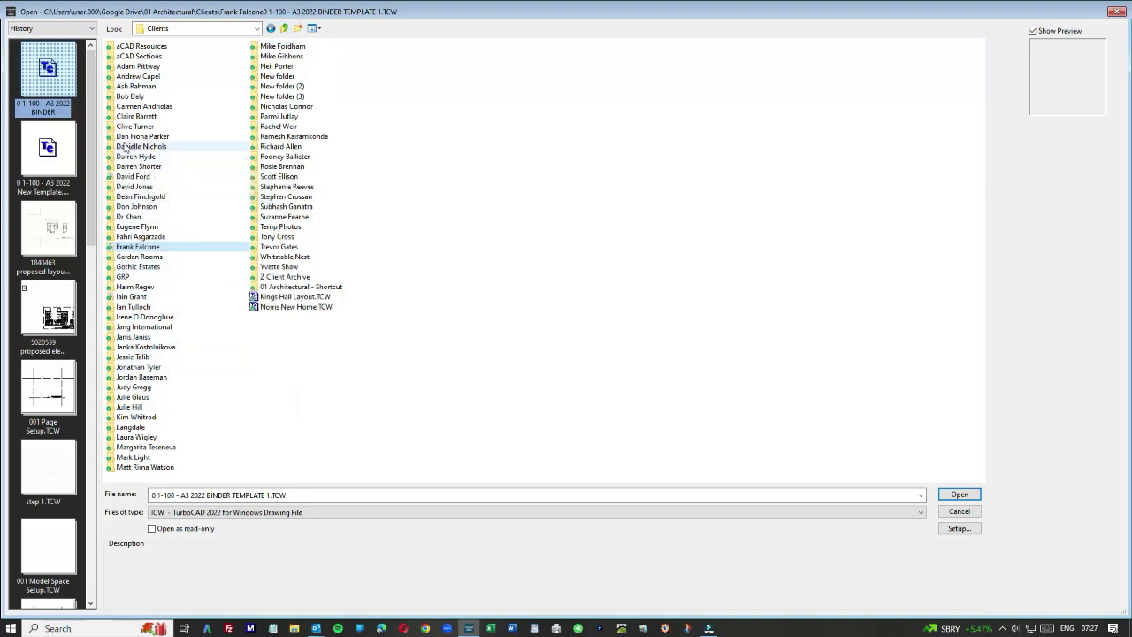
pyautogui.doubleClick(126, 96)
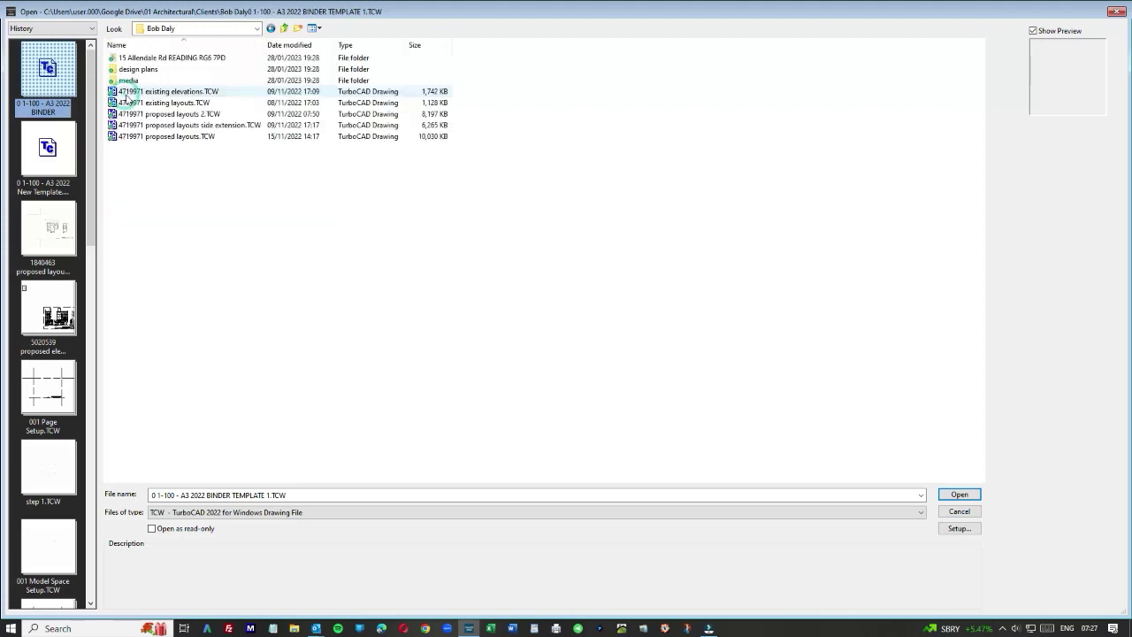
# Open the proposed layouts side extension drawing, then abandon a Save As over proposed layouts test 1.
pyautogui.doubleClick(177, 124)
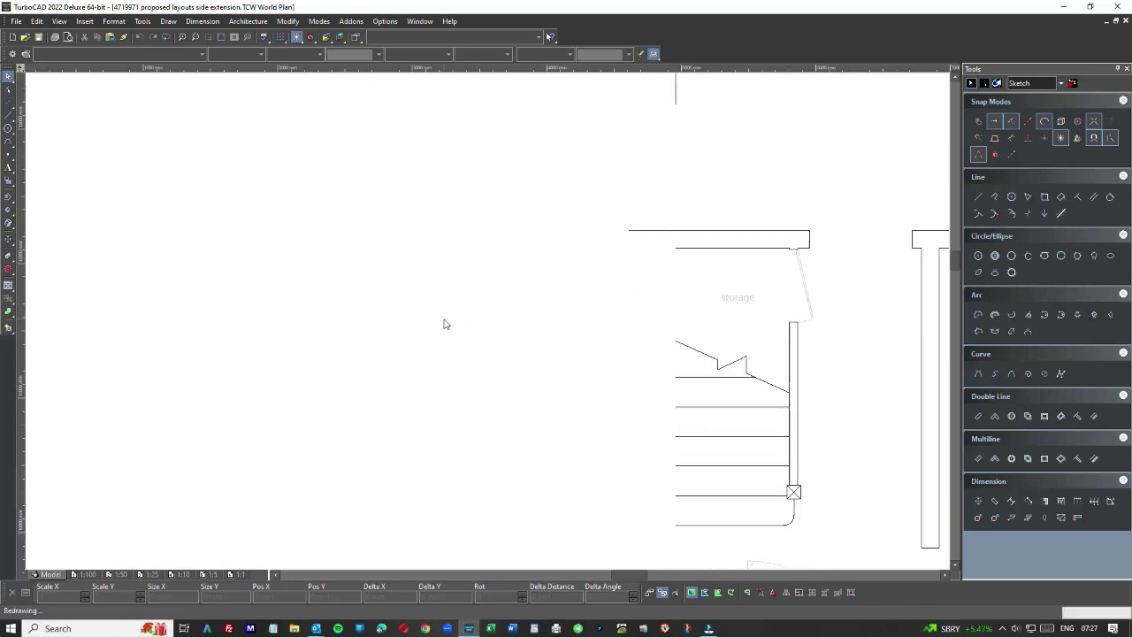
pyautogui.scroll(-10, 518, 322)
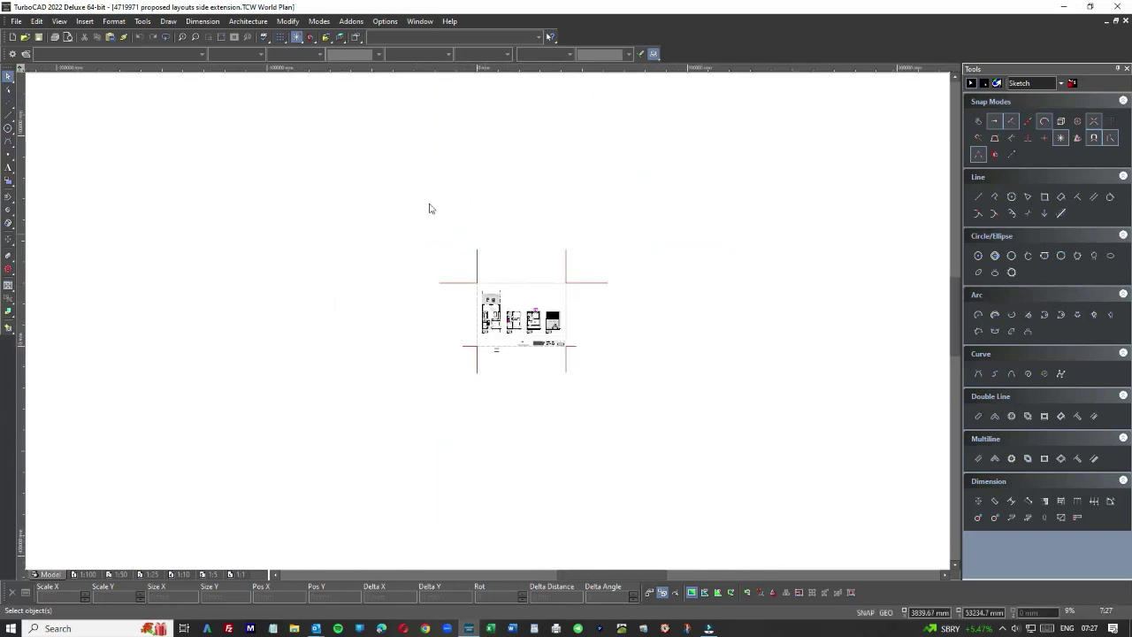
pyautogui.click(17, 22)
pyautogui.click(33, 102)
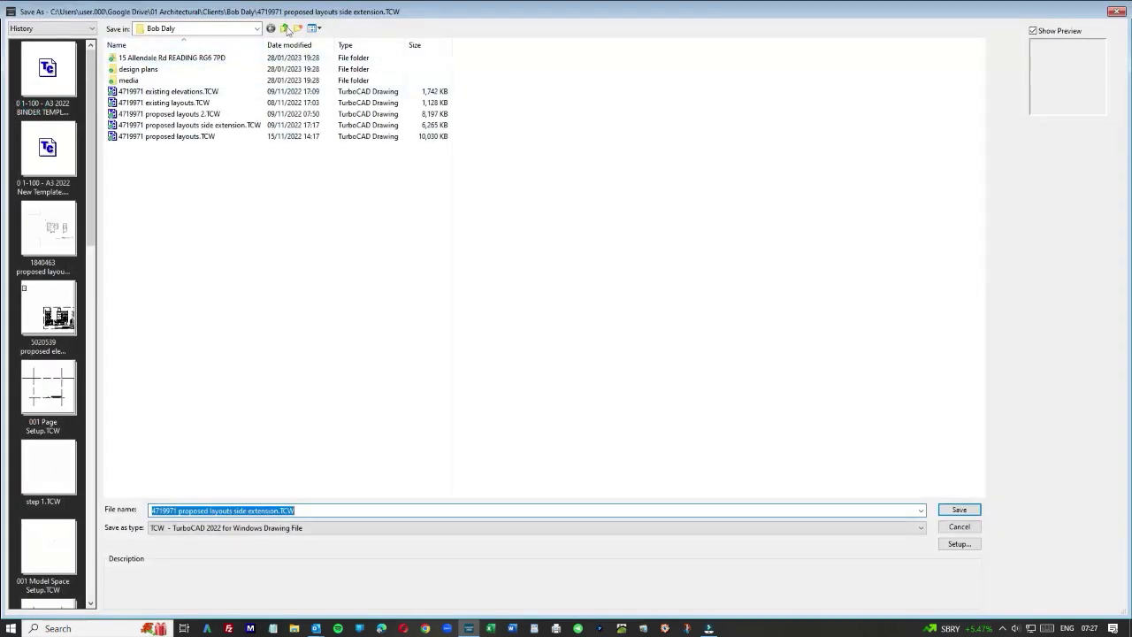
pyautogui.click(284, 28)
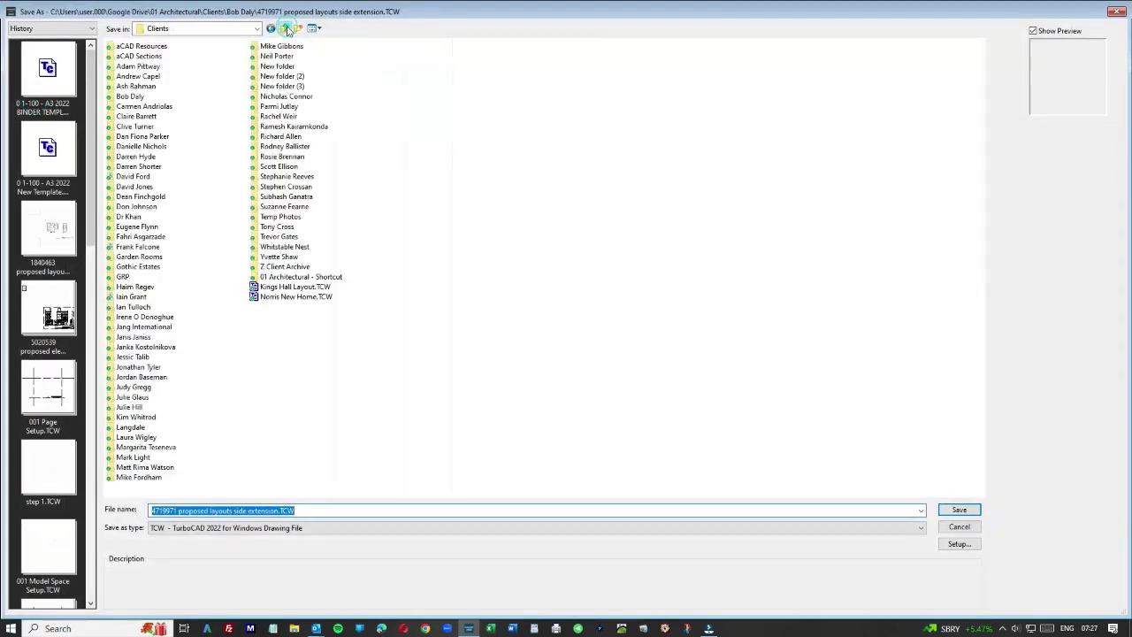
pyautogui.doubleClick(146, 208)
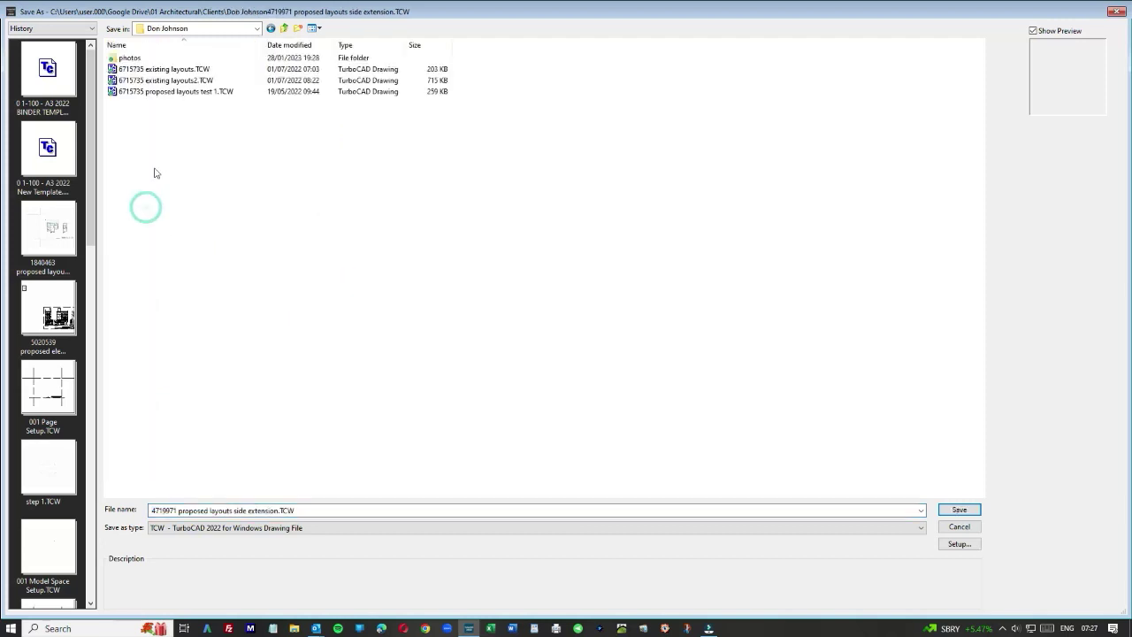
pyautogui.doubleClick(172, 92)
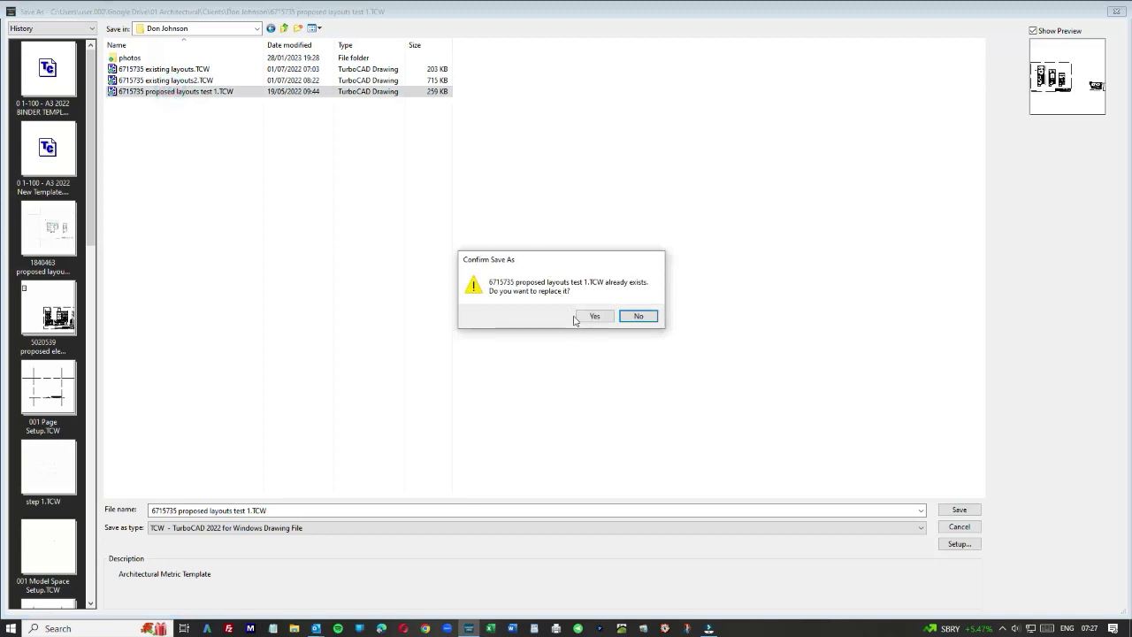
pyautogui.click(638, 315)
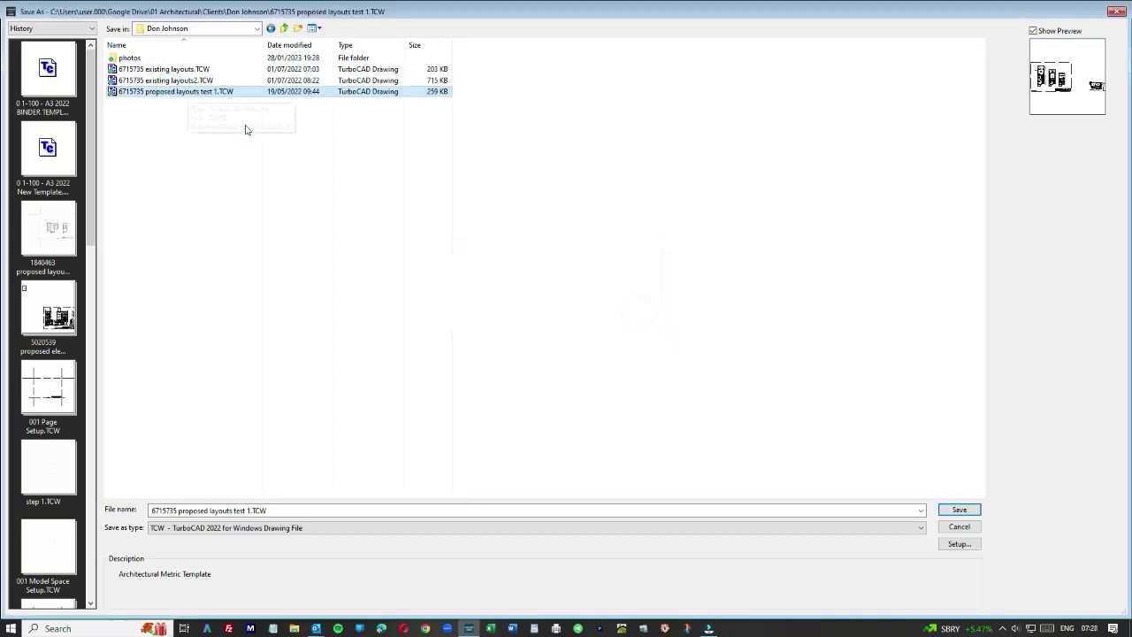
pyautogui.click(959, 523)
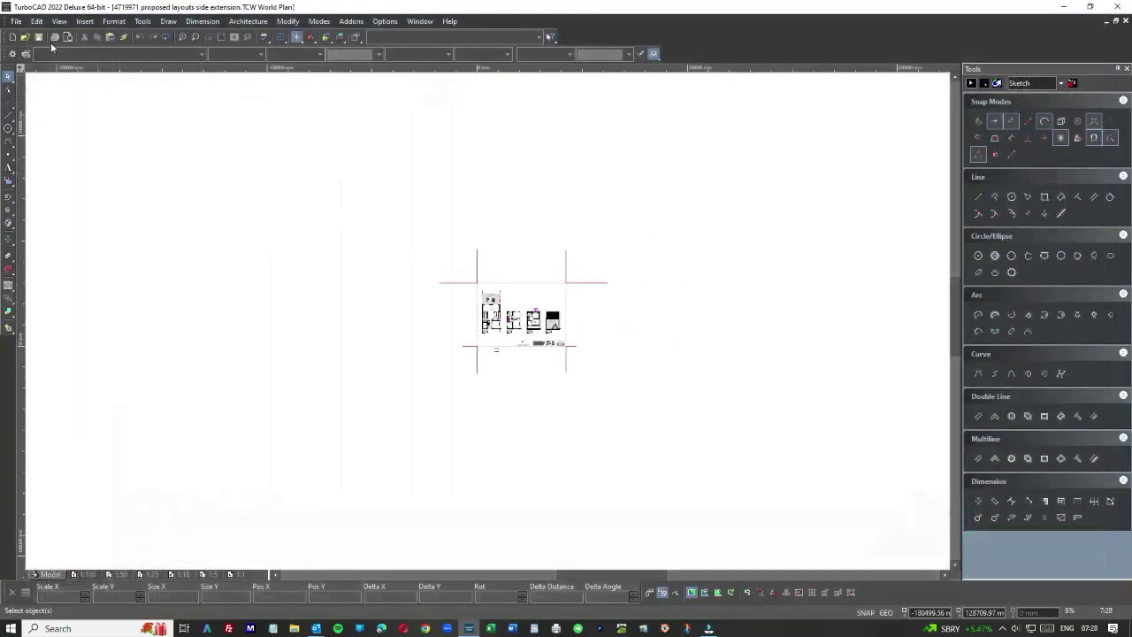
# Open proposed layouts test 1.TCW from the client's folder under Clients.
pyautogui.click(17, 23)
pyautogui.click(36, 47)
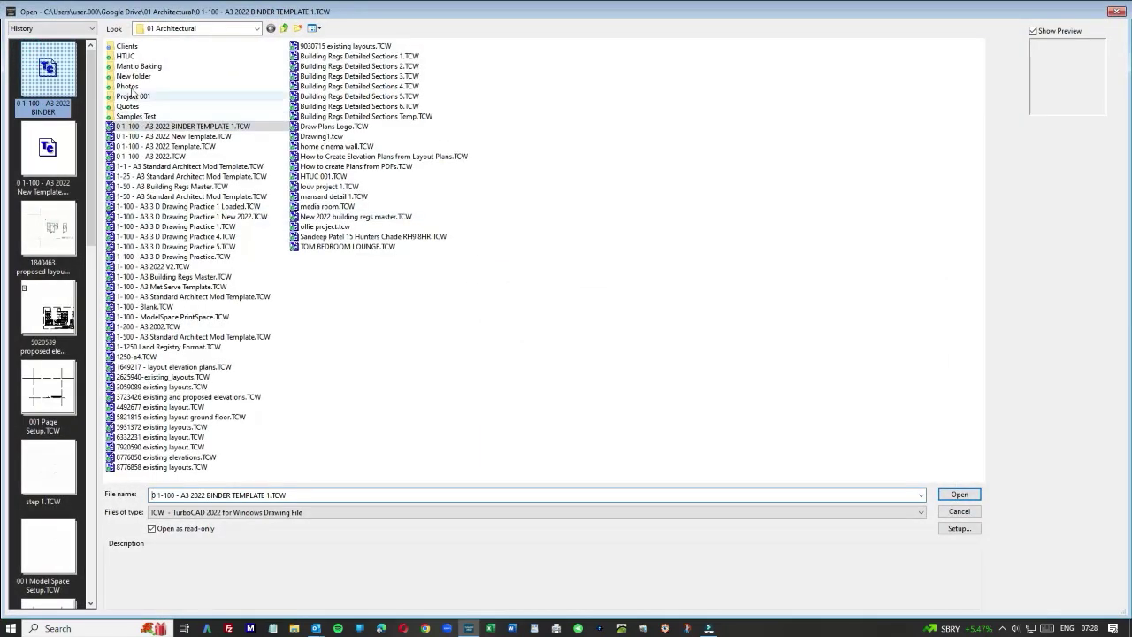
pyautogui.doubleClick(126, 45)
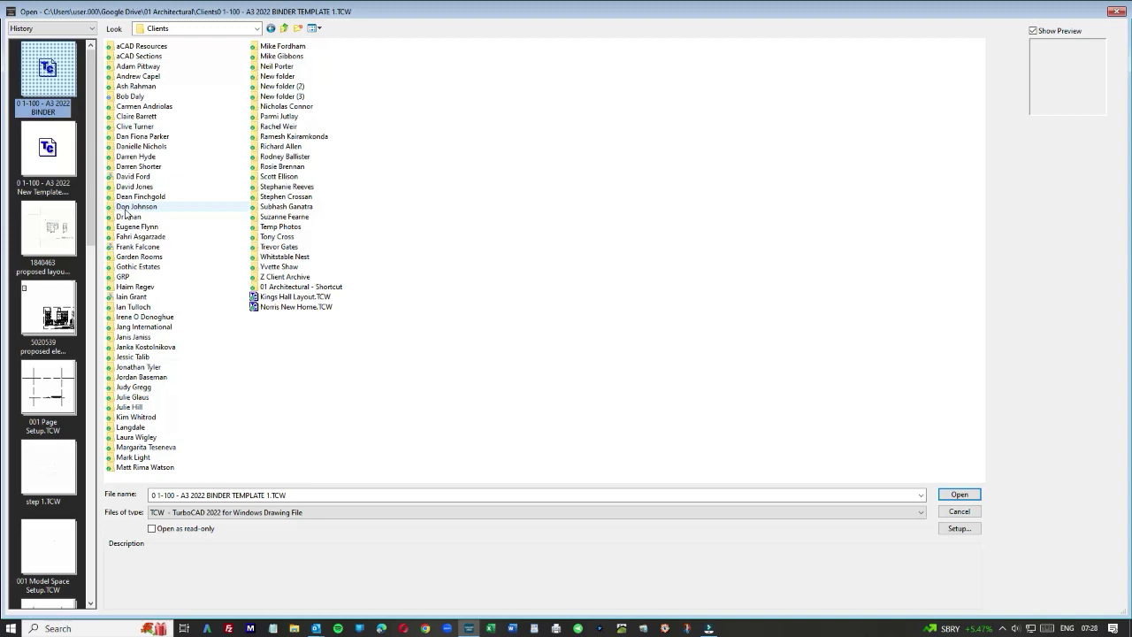
pyautogui.doubleClick(127, 206)
pyautogui.doubleClick(159, 91)
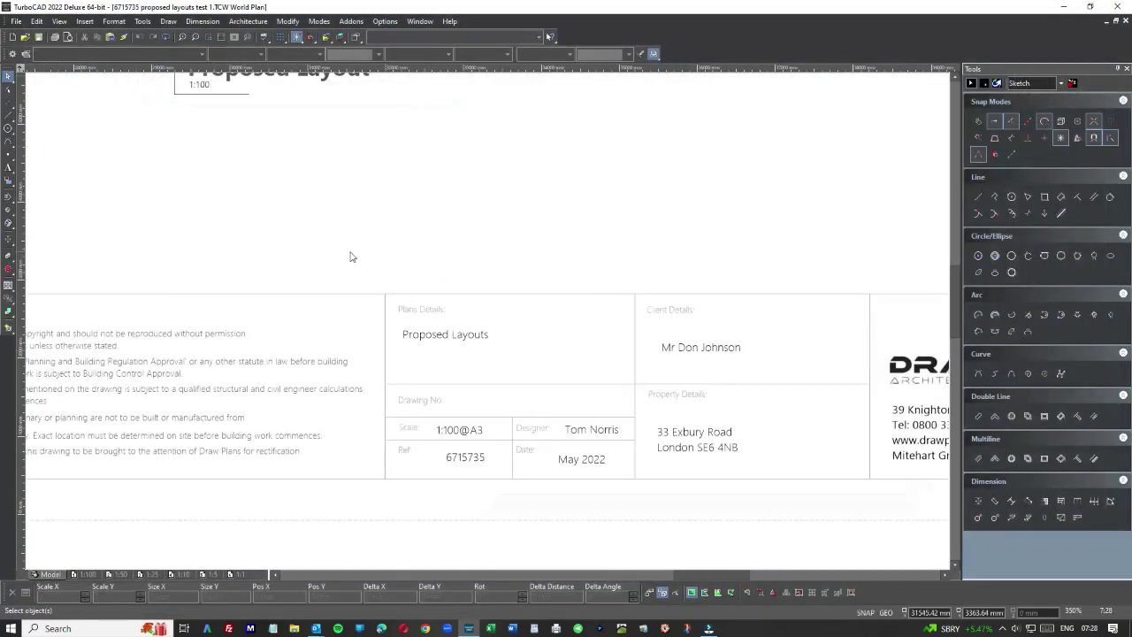
# Zoom around the sheet of three floor plans and its title block.
pyautogui.scroll(5, 528, 324)
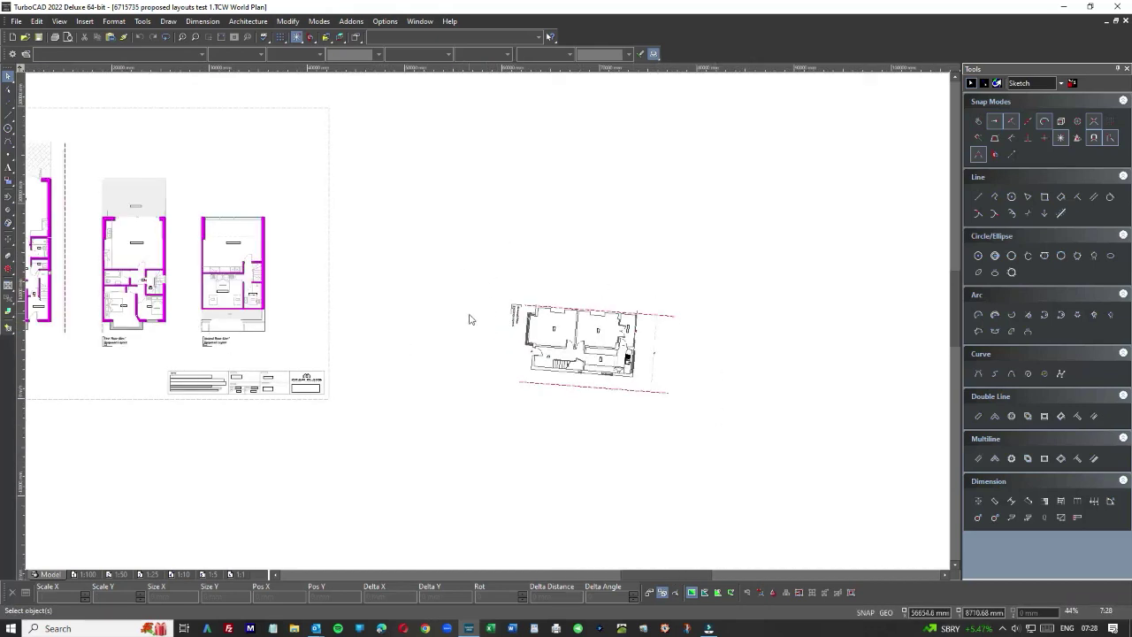
pyautogui.scroll(-2, 490, 327)
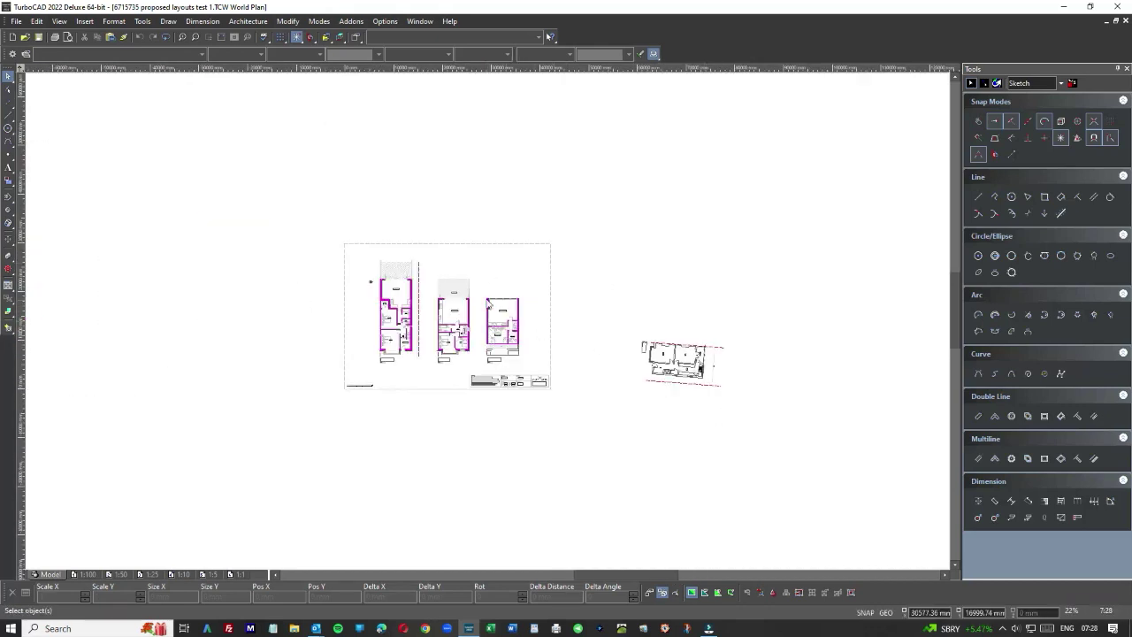
pyautogui.scroll(4, 408, 365)
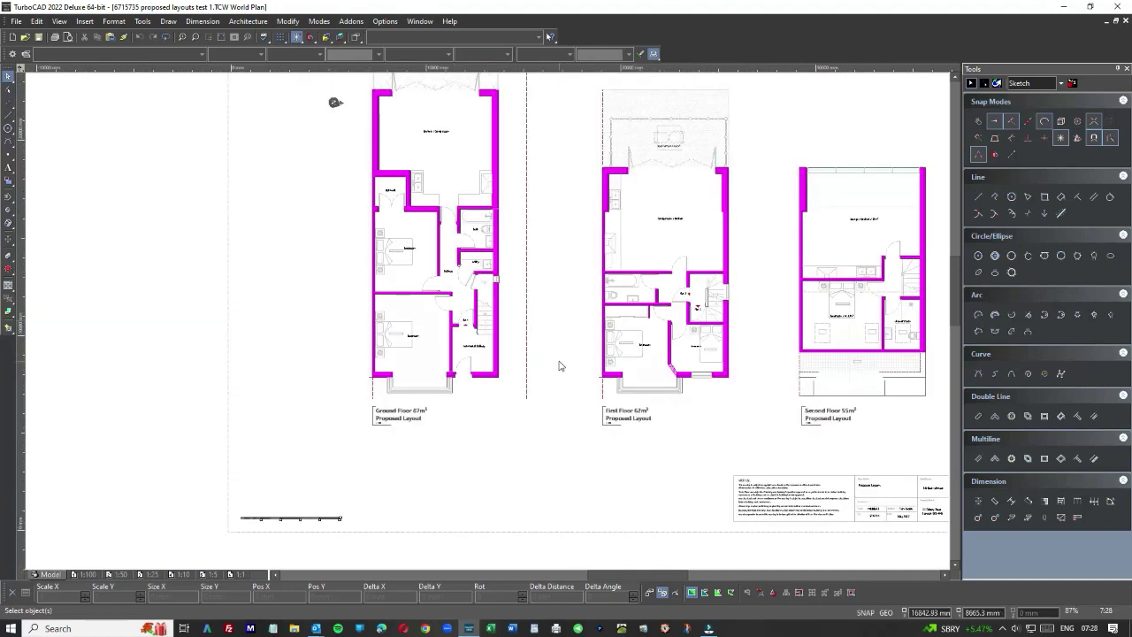
pyautogui.scroll(-2, 487, 323)
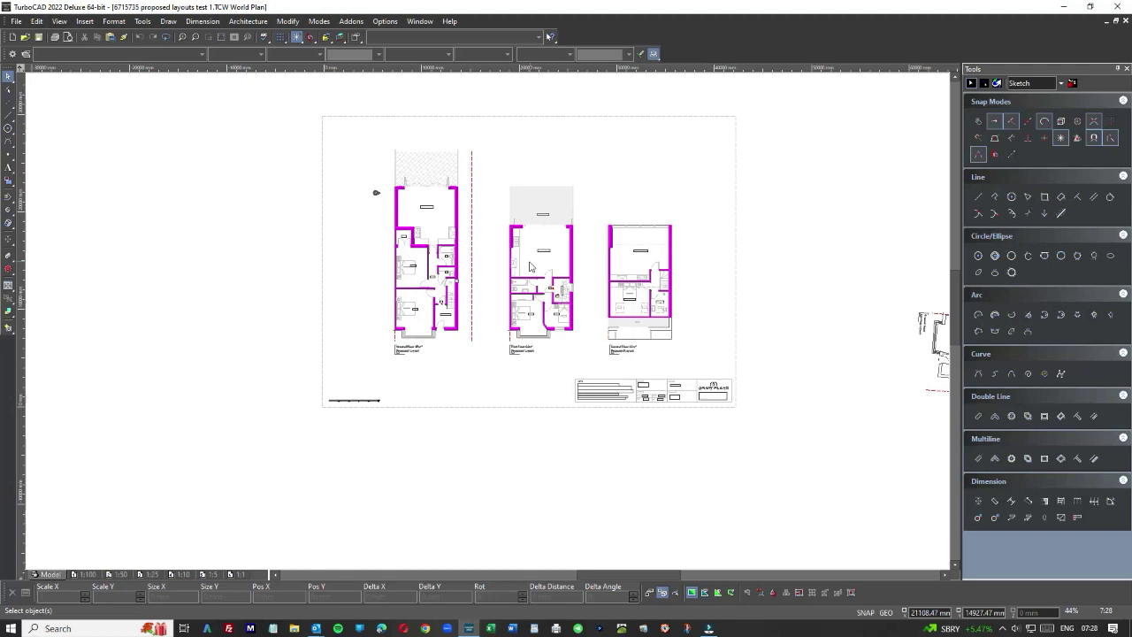
pyautogui.scroll(2, 529, 350)
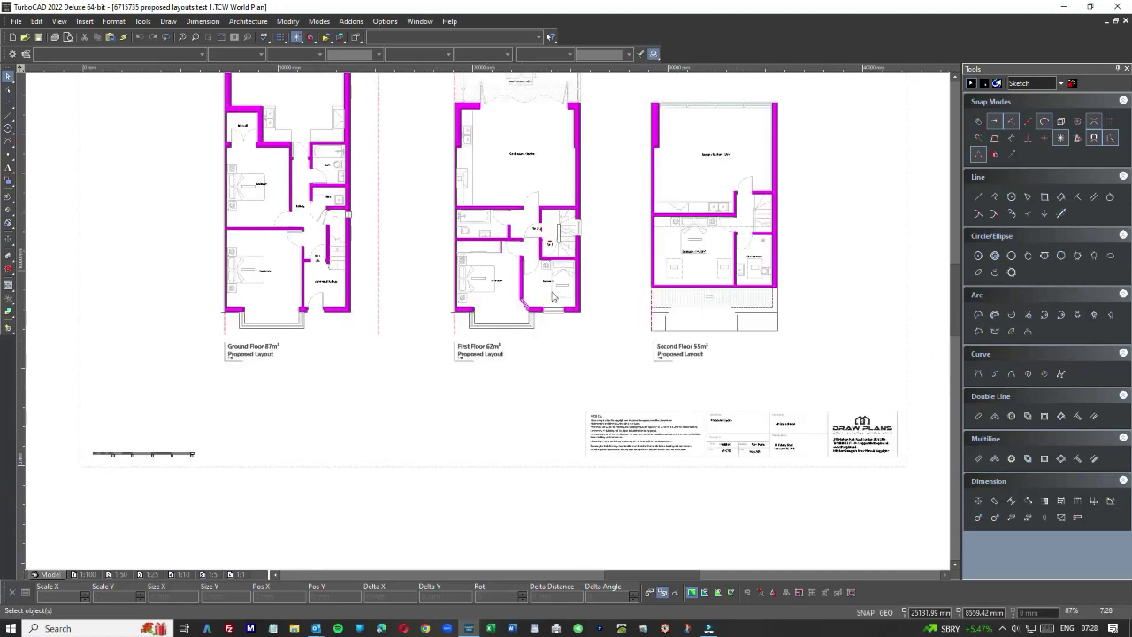
pyautogui.scroll(-4, 553, 296)
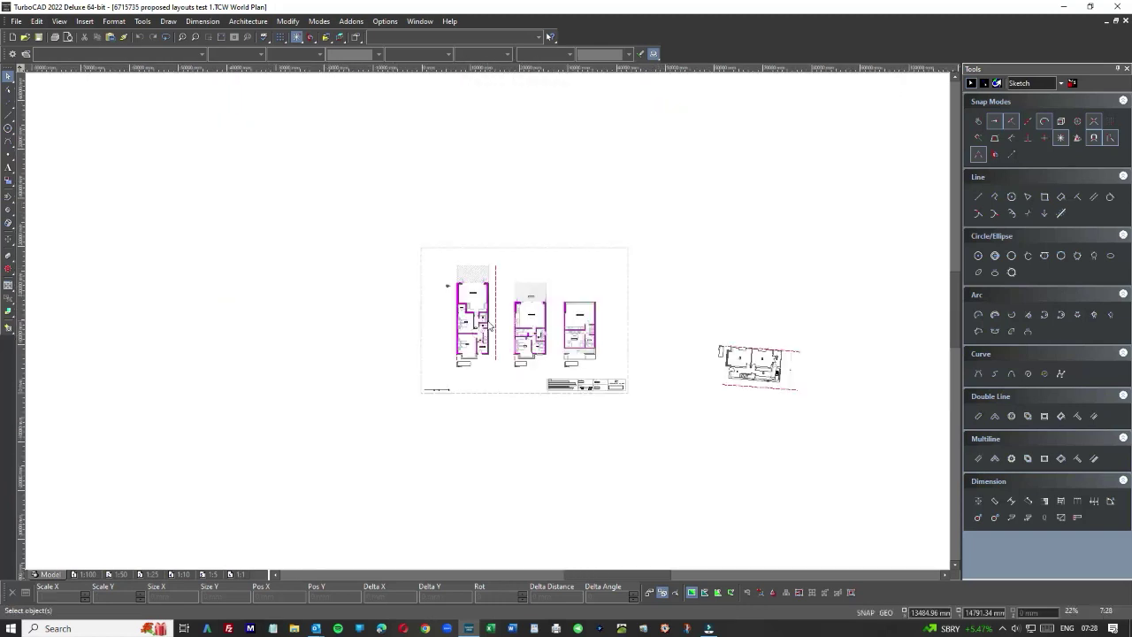
pyautogui.scroll(-2, 487, 326)
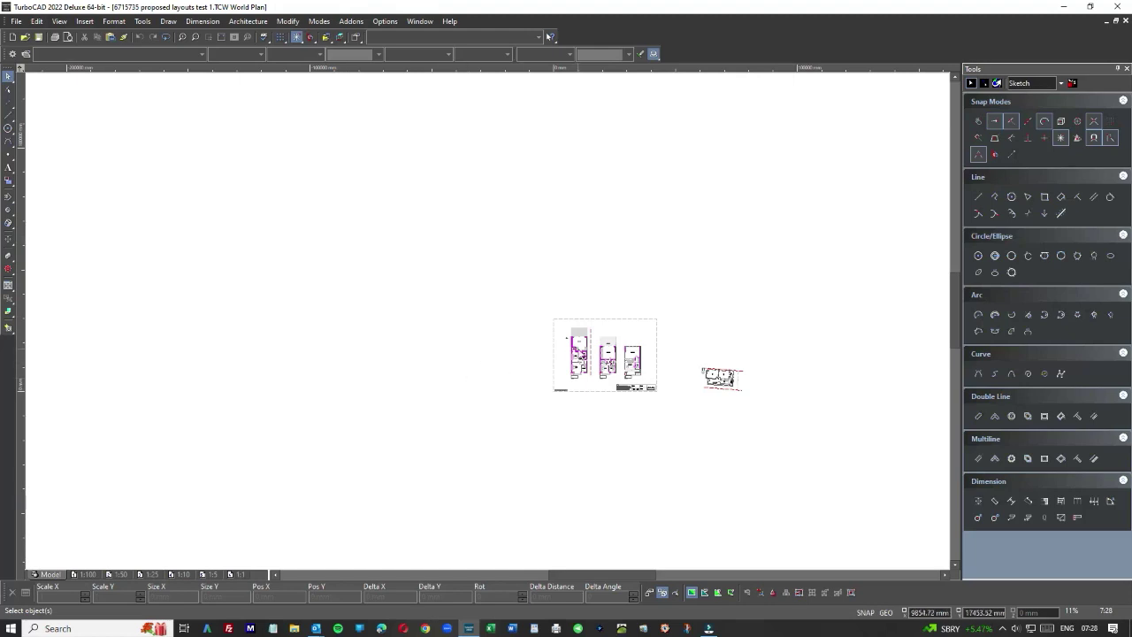
pyautogui.scroll(5, 487, 325)
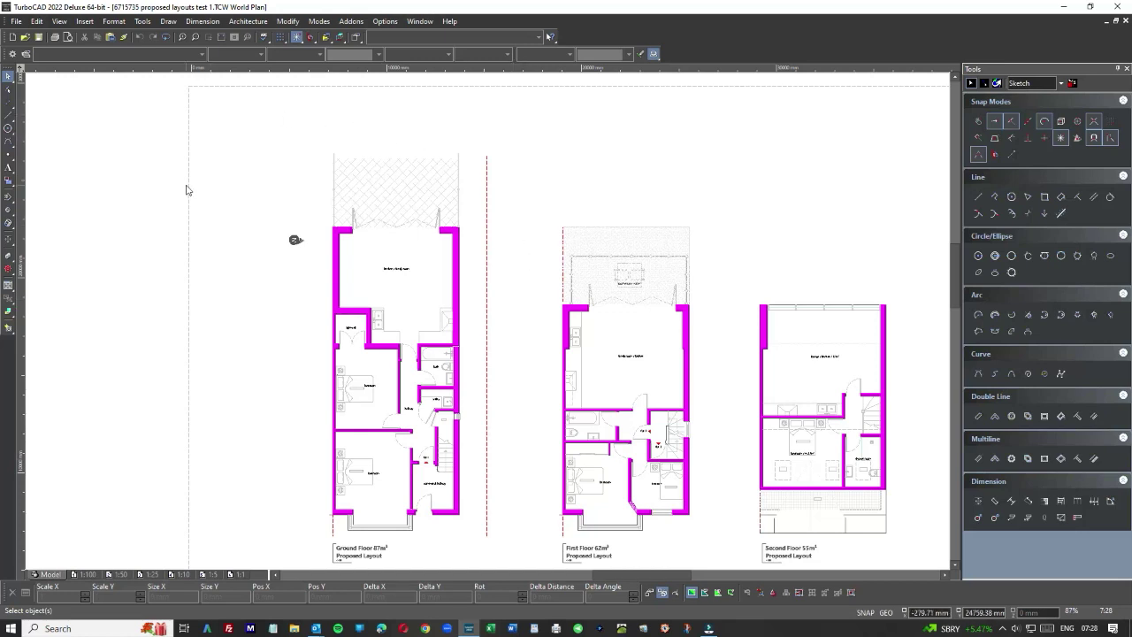
# Switch to the 0 1-100 - A3 2022 BINDER TEMPLATE 1 drawing and zoom out to 12%.
pyautogui.click(420, 21)
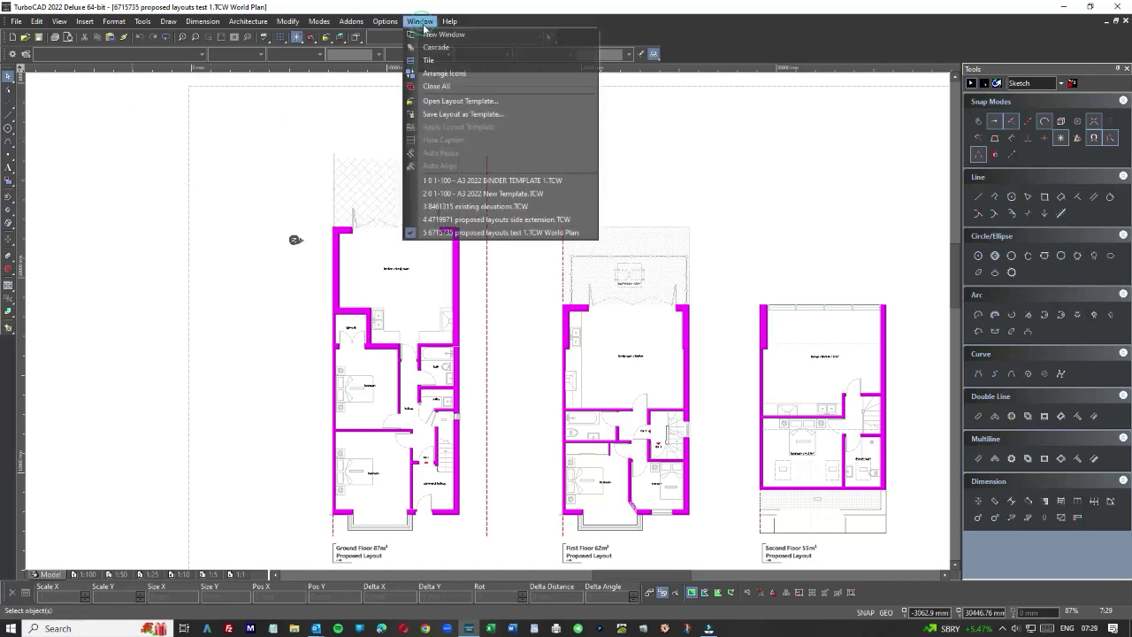
pyautogui.click(492, 180)
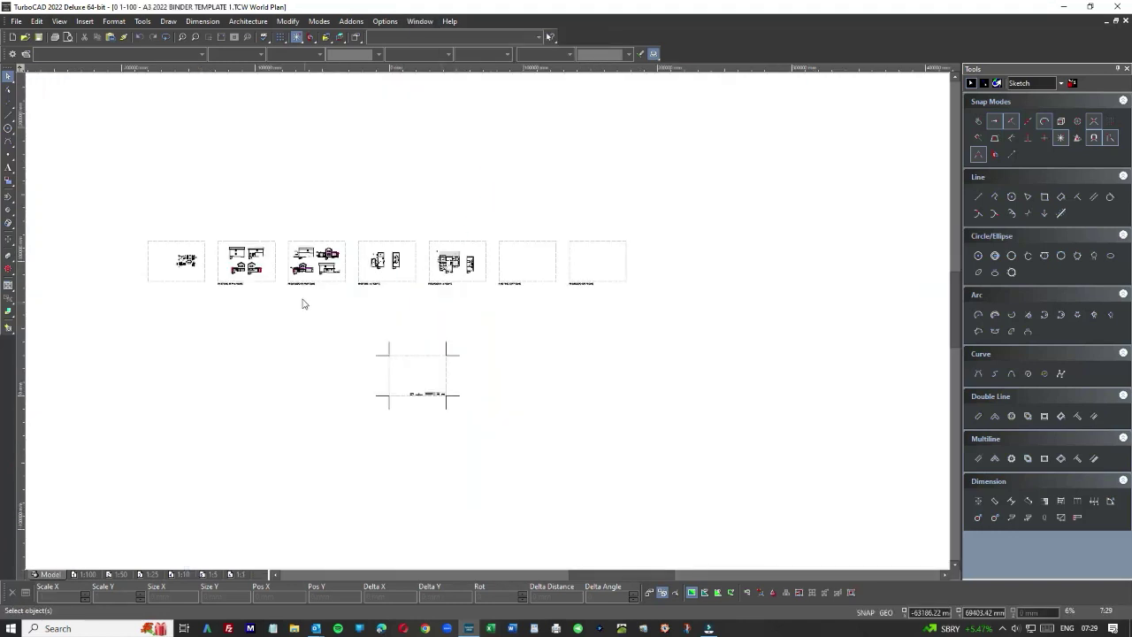
pyautogui.scroll(2, 300, 297)
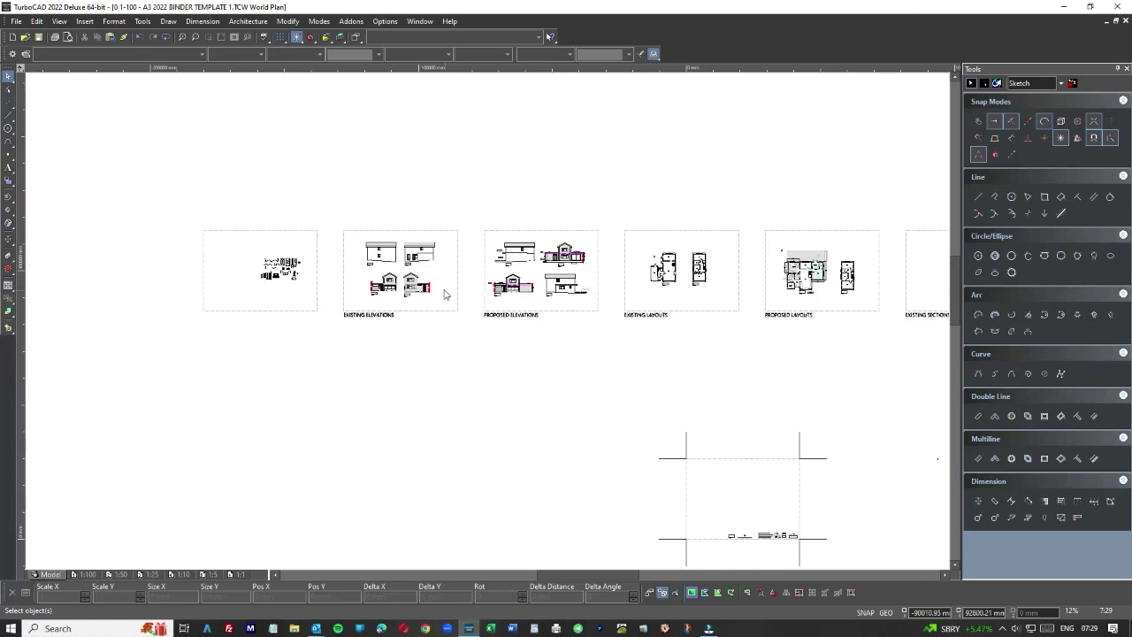
pyautogui.scroll(5, 712, 286)
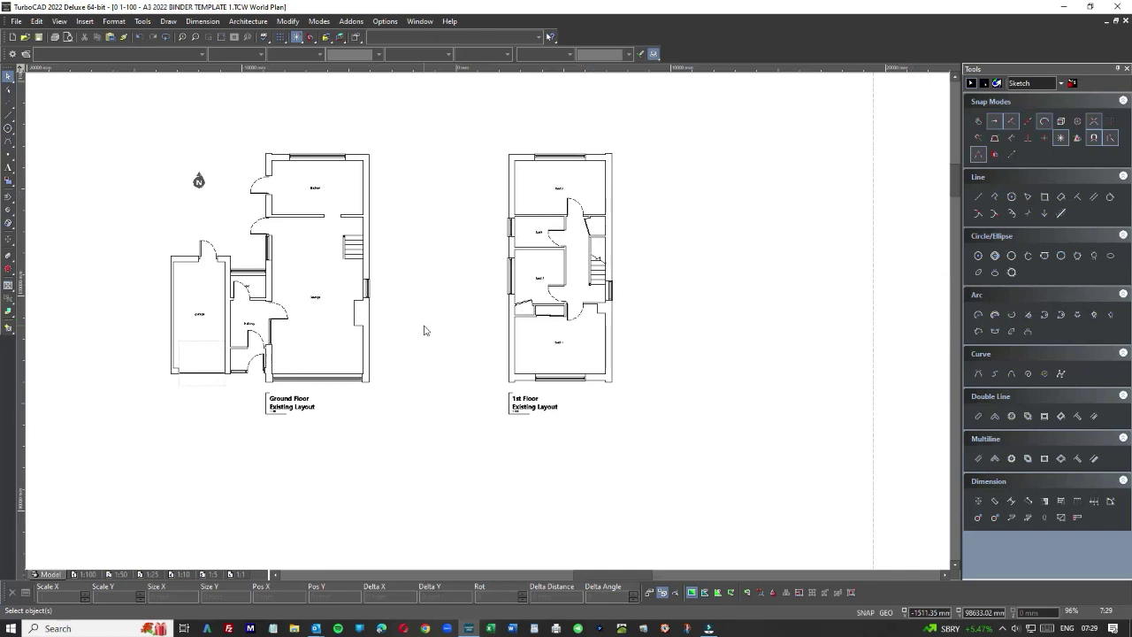
pyautogui.scroll(-2, 425, 329)
pyautogui.scroll(-2, 489, 323)
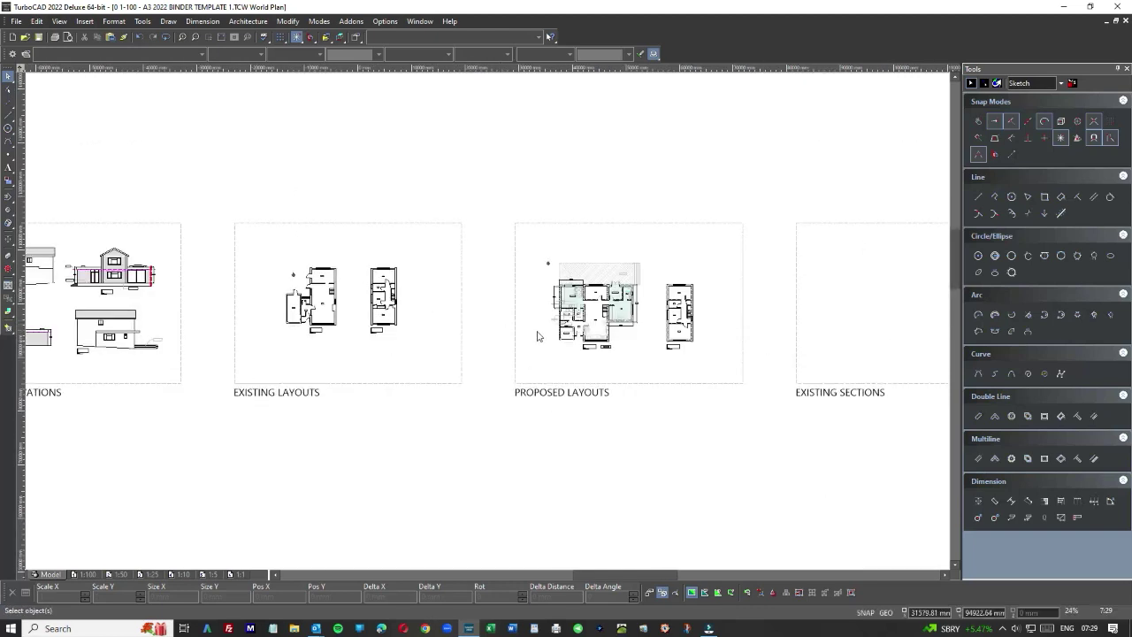
pyautogui.scroll(2, 621, 333)
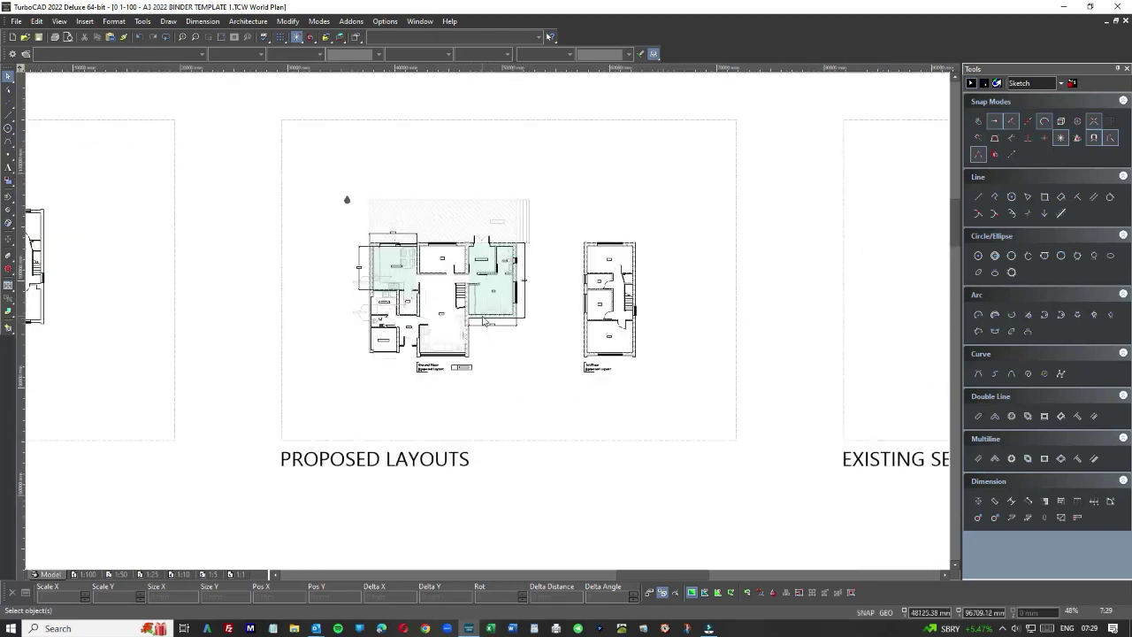
pyautogui.scroll(-2, 491, 324)
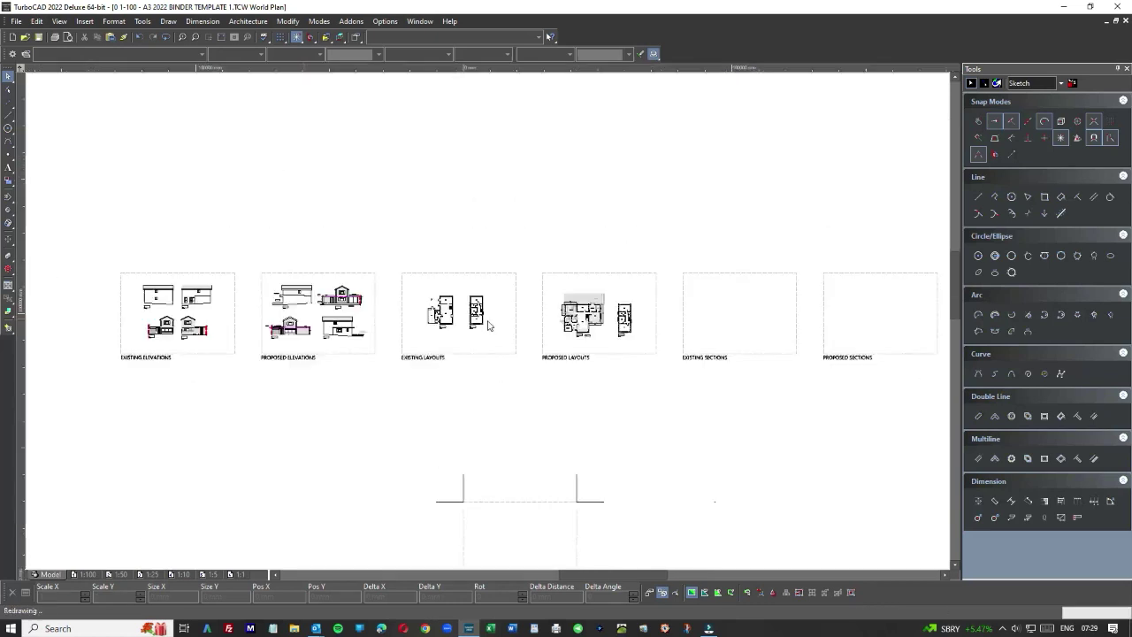
pyautogui.scroll(-2, 351, 328)
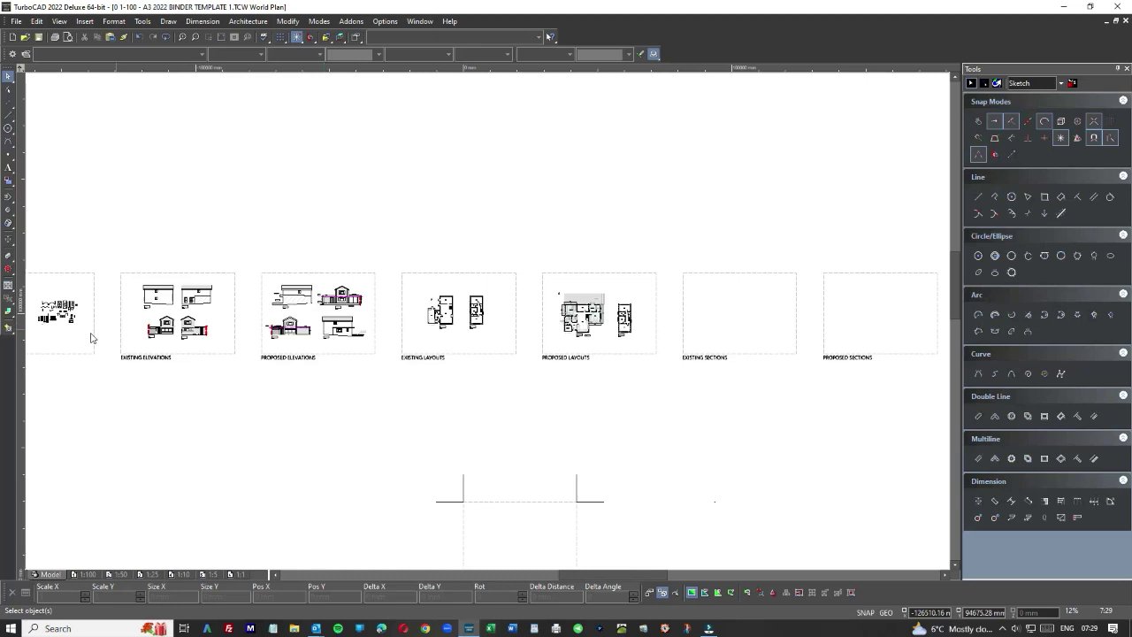
pyautogui.scroll(-2, 83, 333)
pyautogui.moveTo(83, 334); pyautogui.dragTo(465, 323, button='middle')
pyautogui.scroll(5, 475, 316)
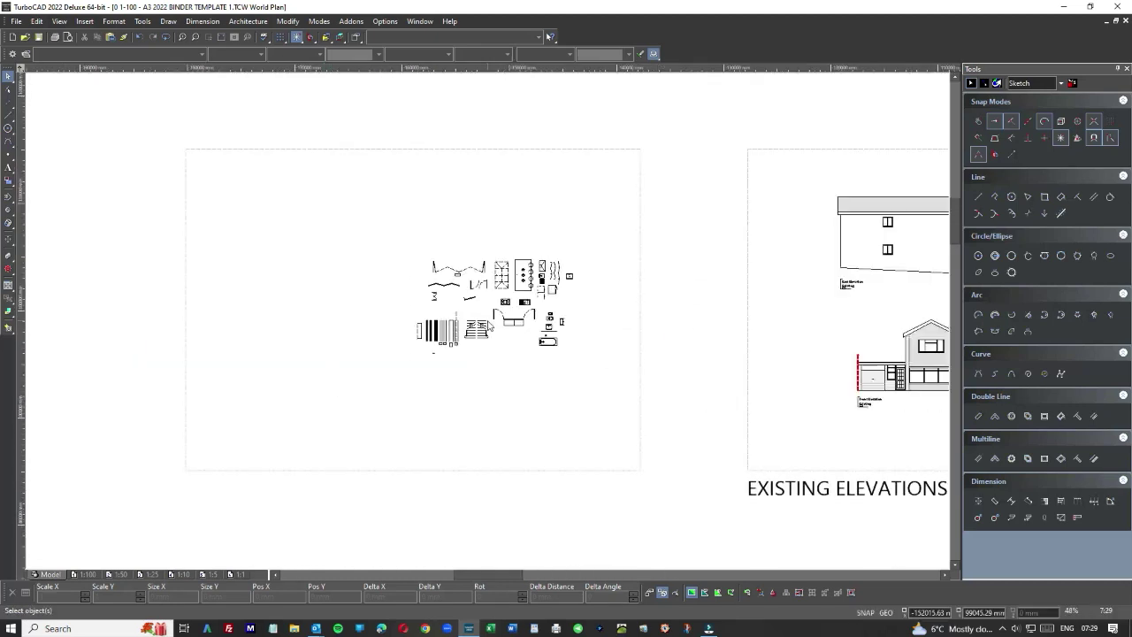
pyautogui.scroll(3, 493, 325)
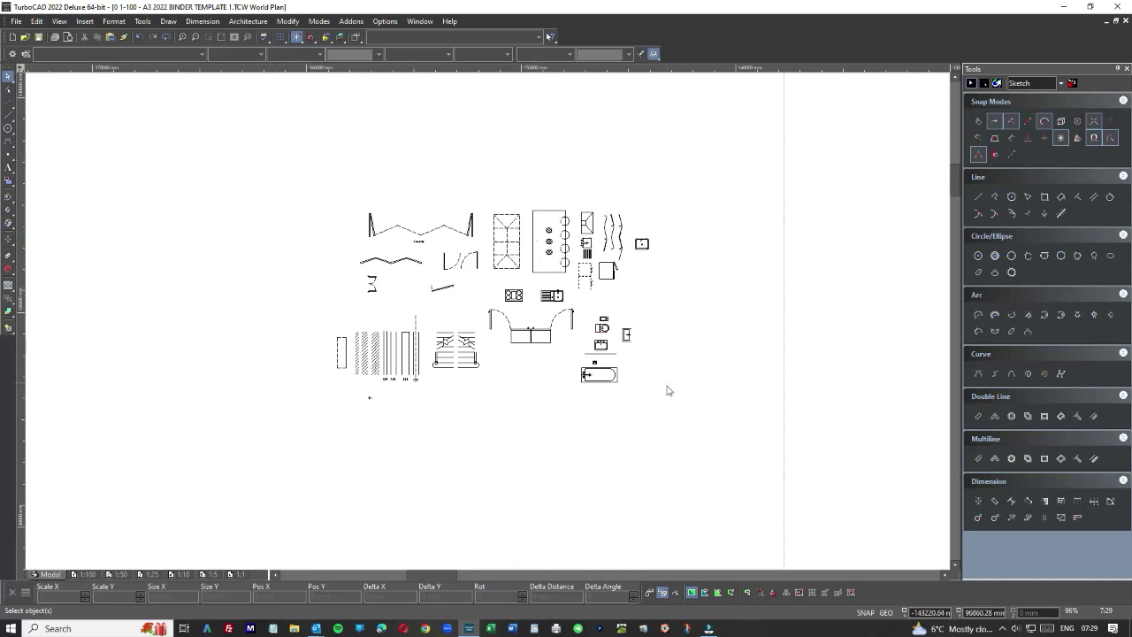
pyautogui.scroll(6, 638, 365)
pyautogui.scroll(-3, 490, 324)
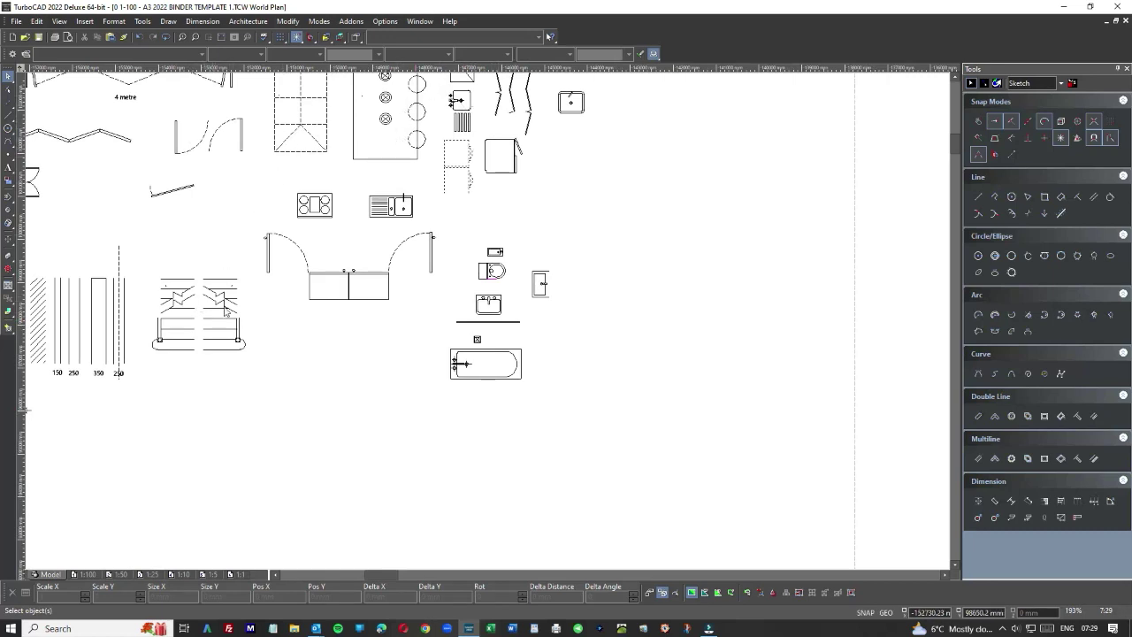
pyautogui.scroll(-3, 213, 316)
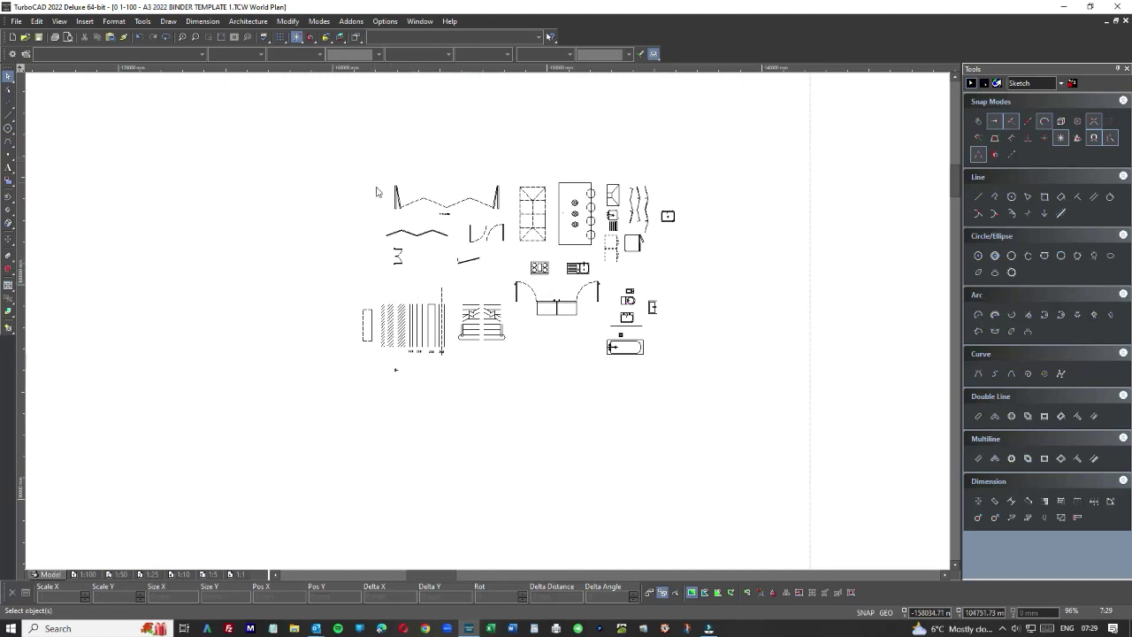
pyautogui.scroll(6, 389, 208)
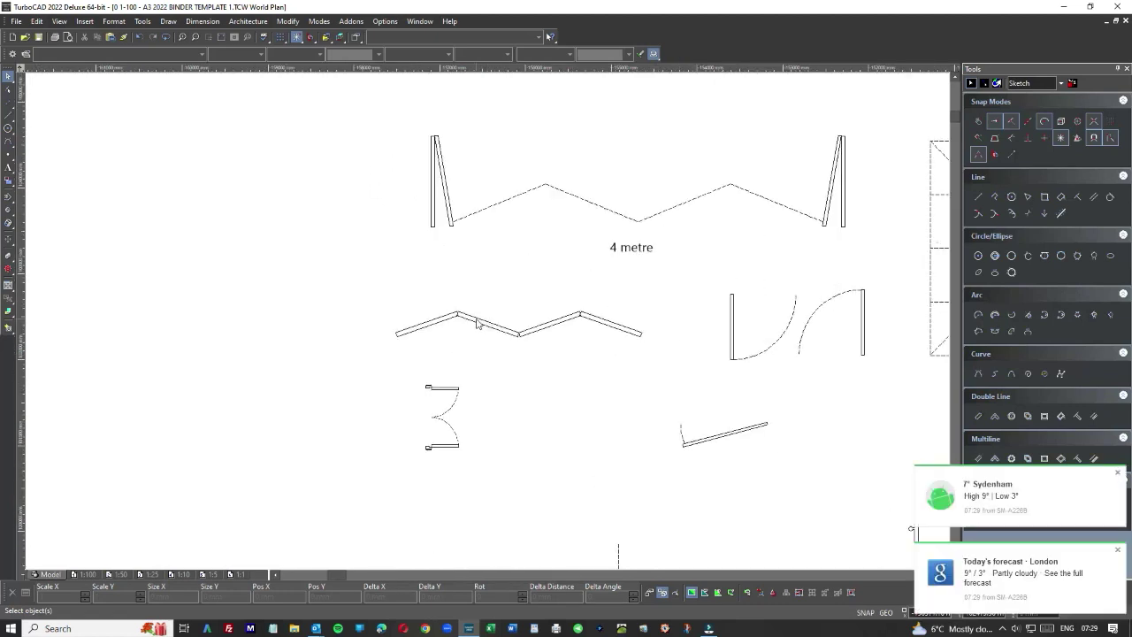
pyautogui.scroll(-8, 699, 326)
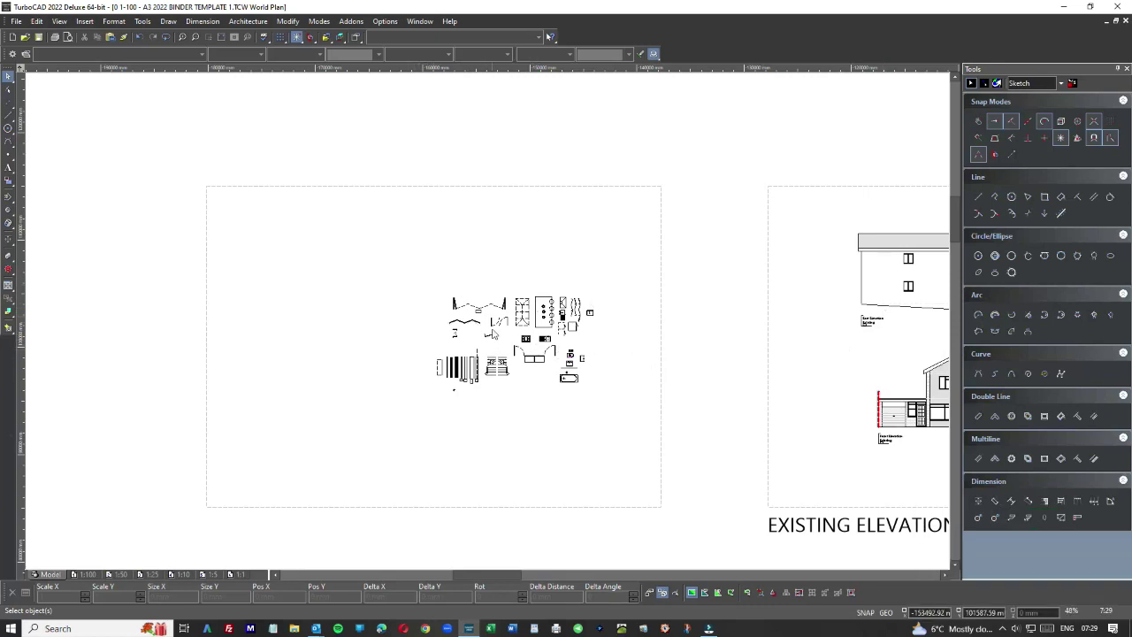
pyautogui.scroll(-2, 425, 281)
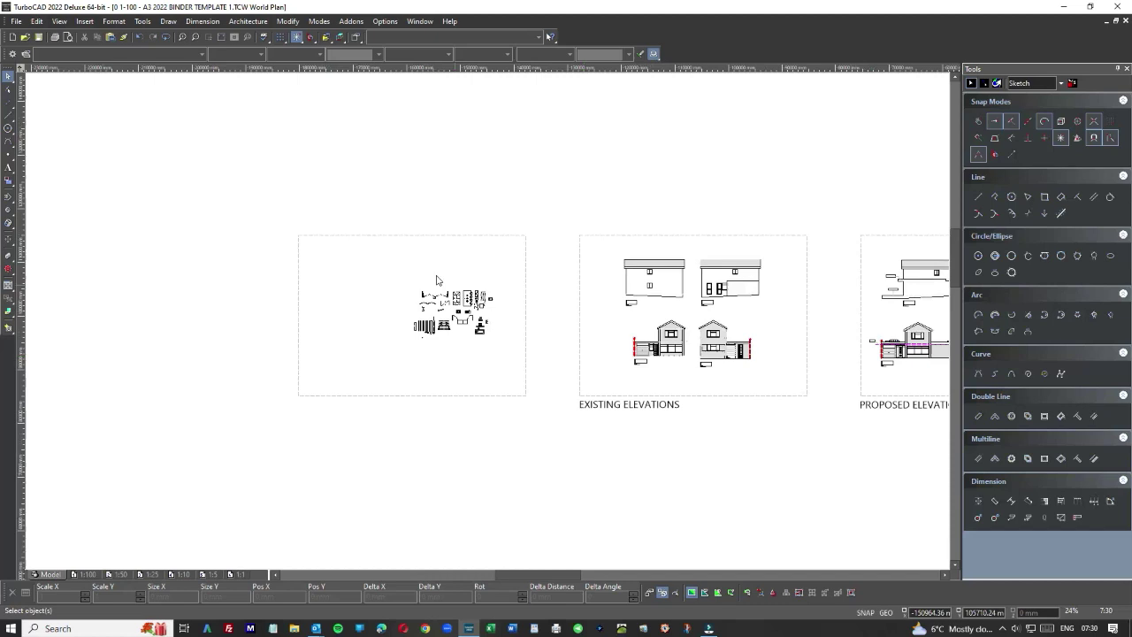
pyautogui.scroll(-1, 537, 336)
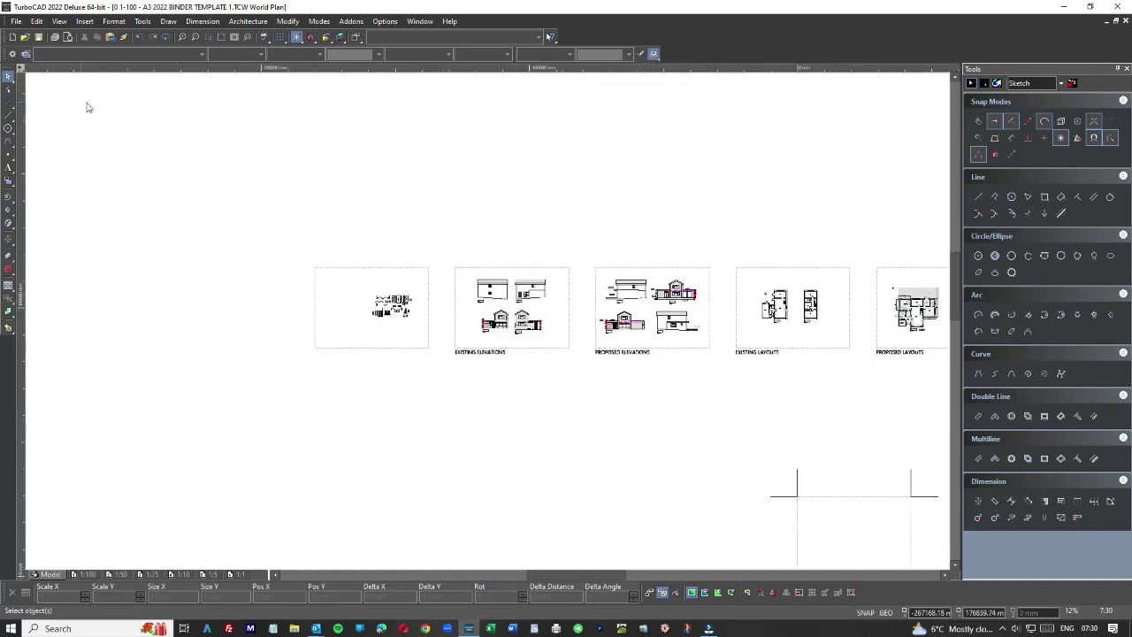
pyautogui.scroll(3, 491, 326)
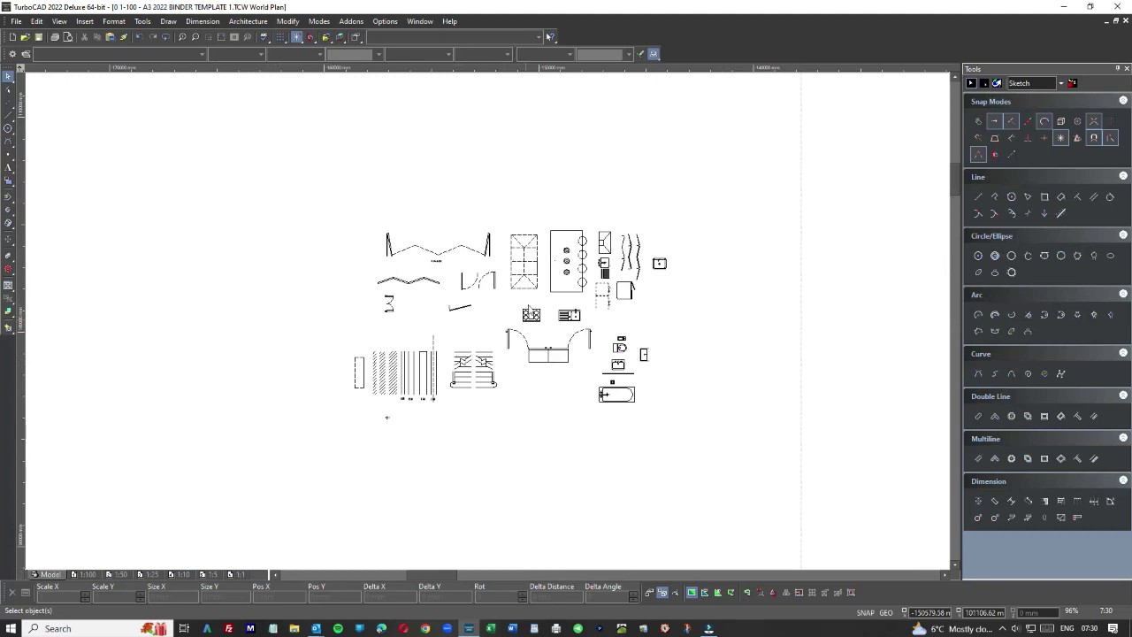
pyautogui.click(500, 224)
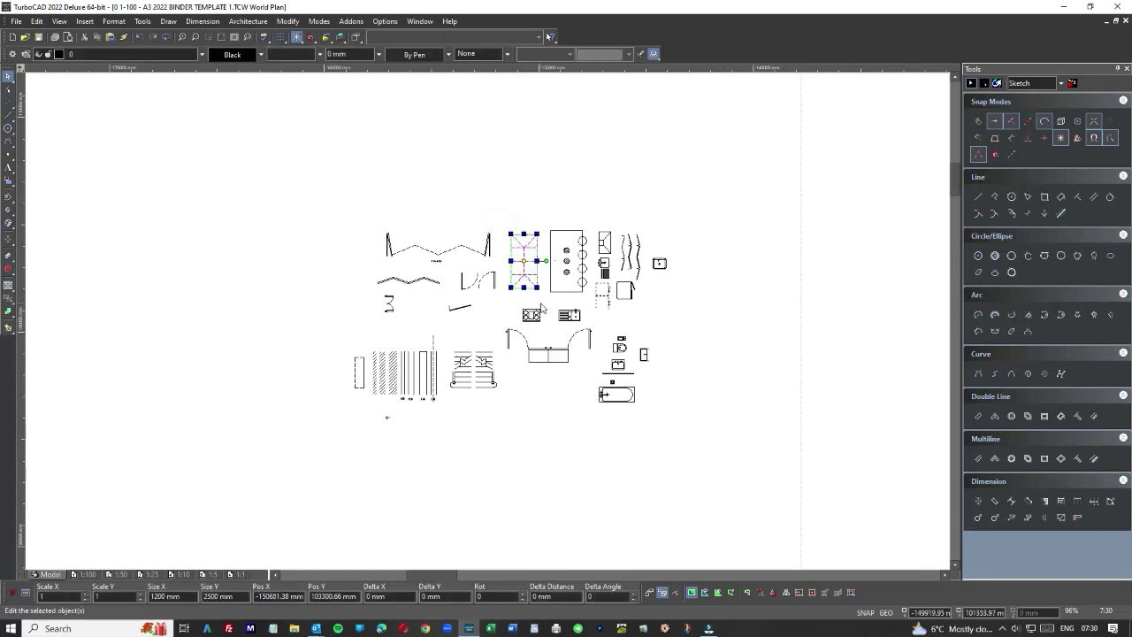
pyautogui.scroll(1, 530, 277)
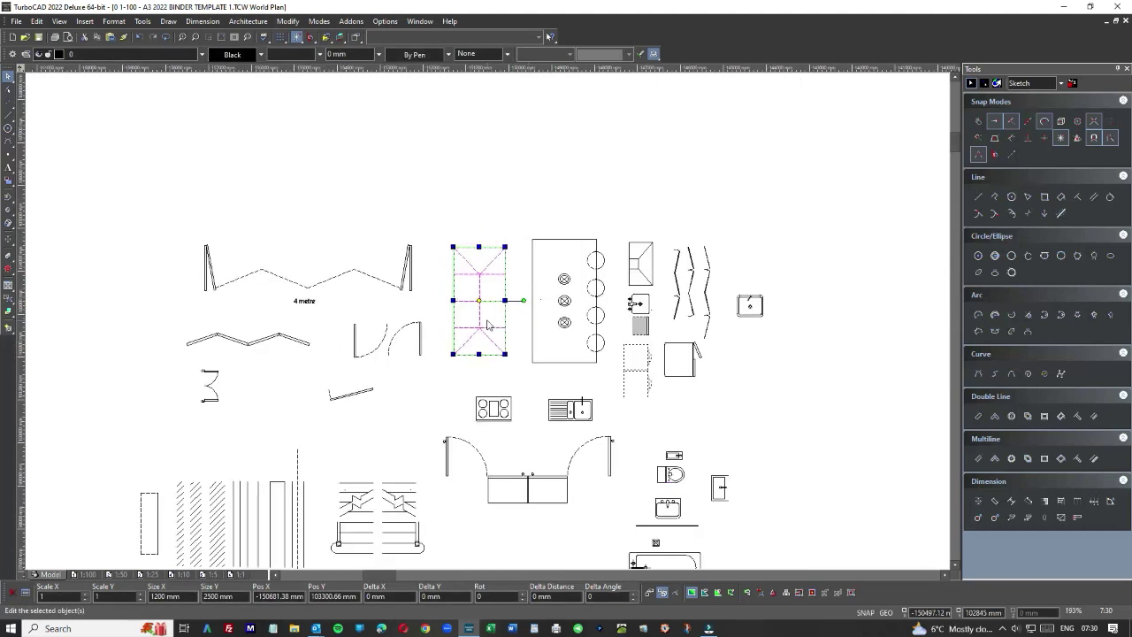
pyautogui.click(454, 200)
pyautogui.scroll(-2, 448, 338)
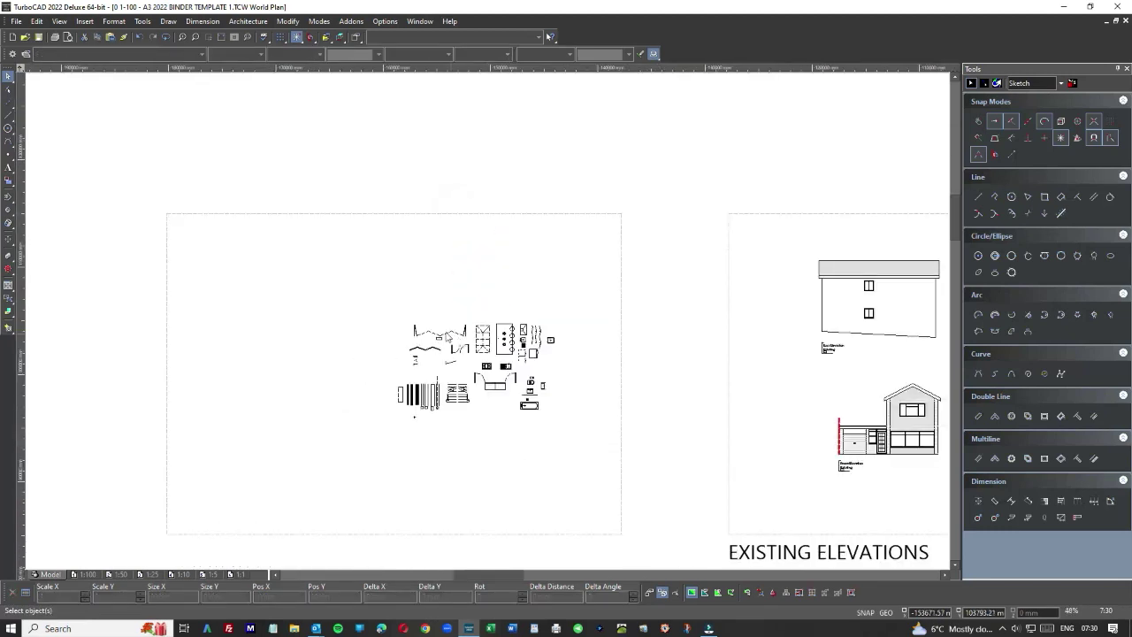
pyautogui.scroll(-1, 522, 371)
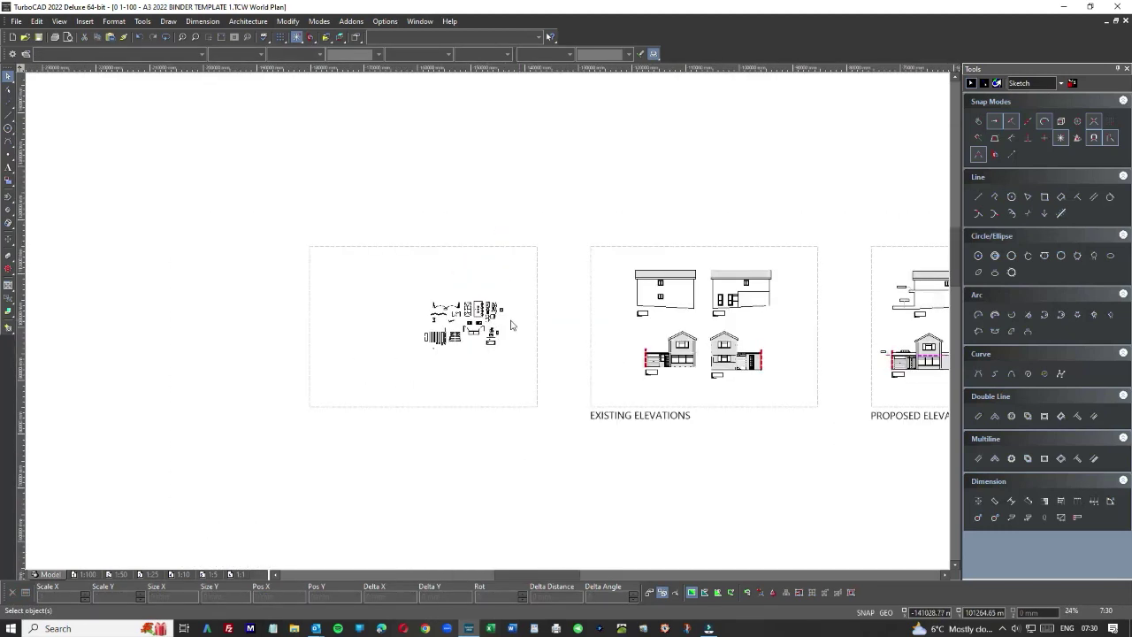
pyautogui.scroll(3, 498, 322)
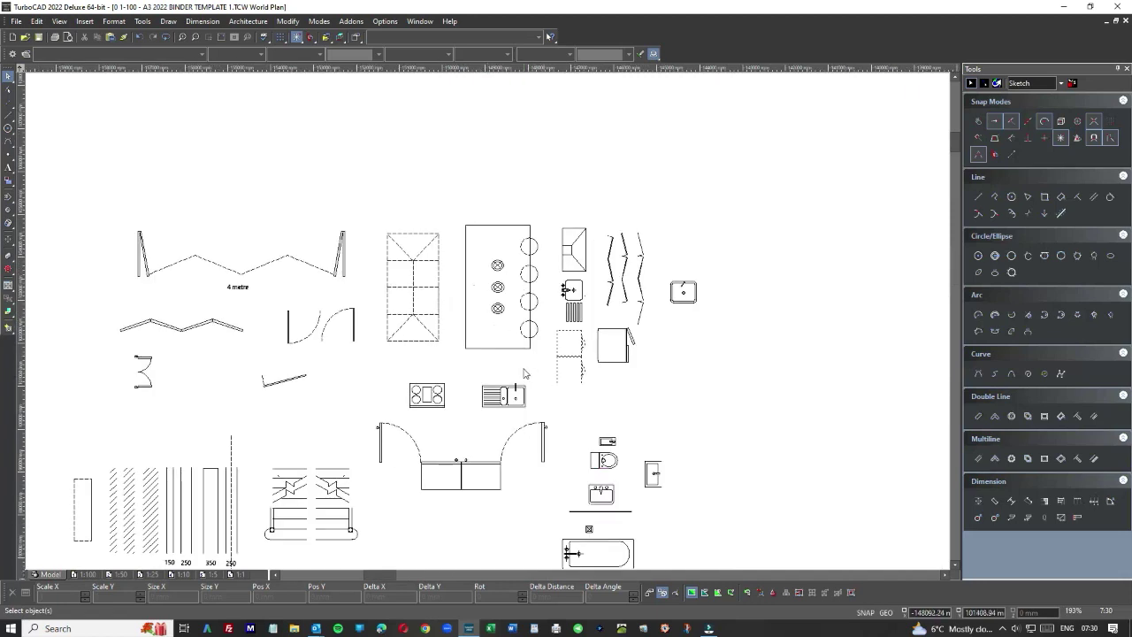
pyautogui.scroll(-1, 491, 329)
pyautogui.scroll(-2, 481, 322)
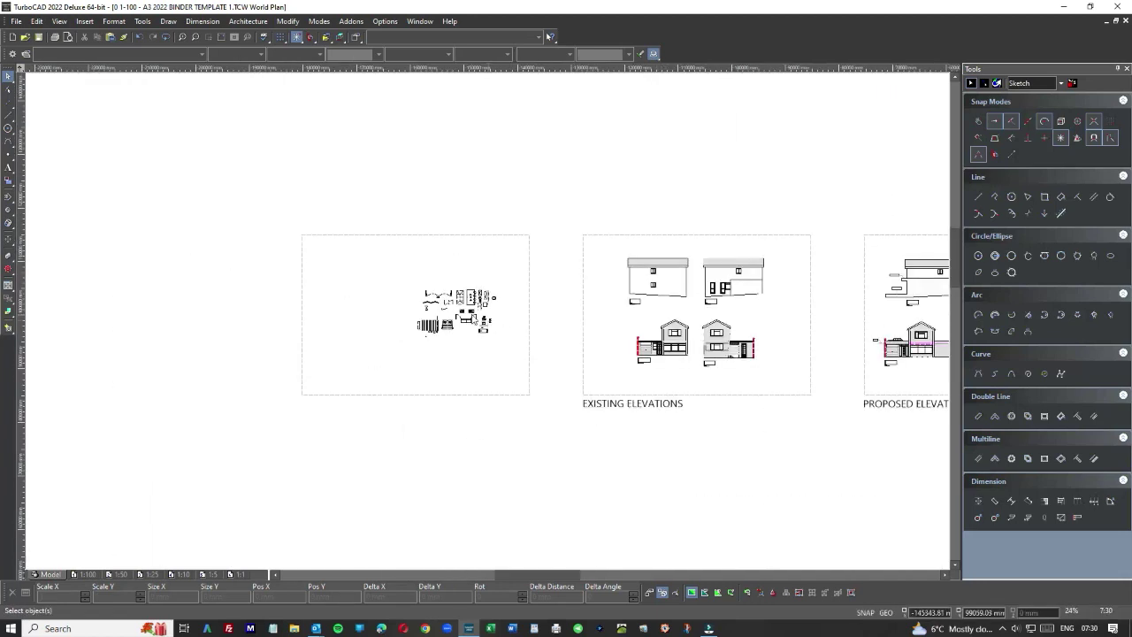
pyautogui.scroll(-1, 774, 328)
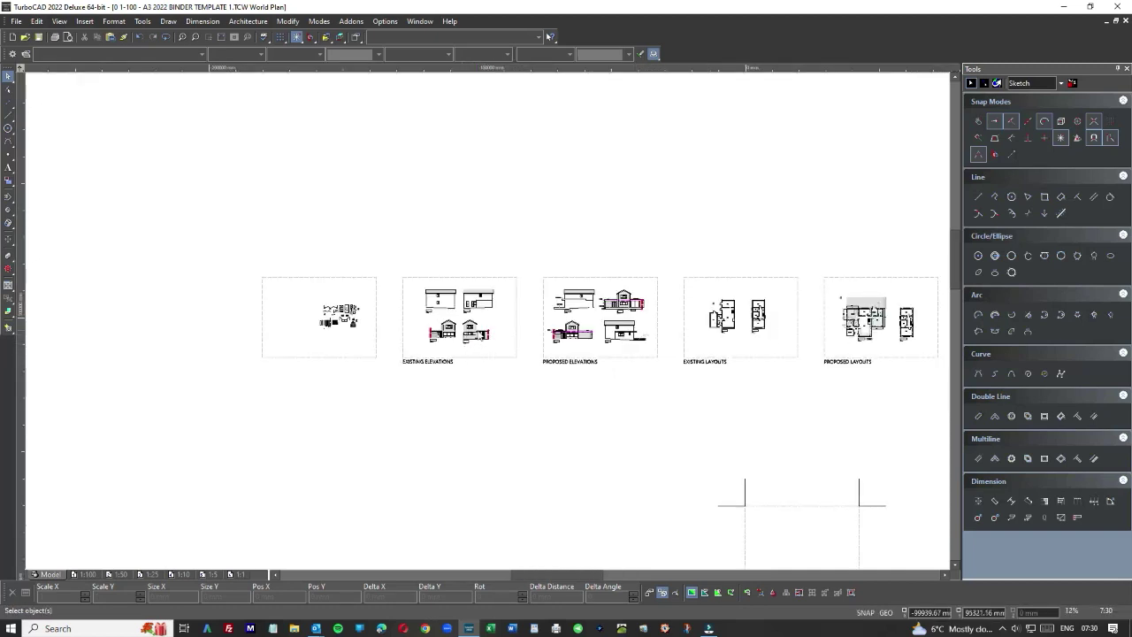
pyautogui.scroll(1, 473, 343)
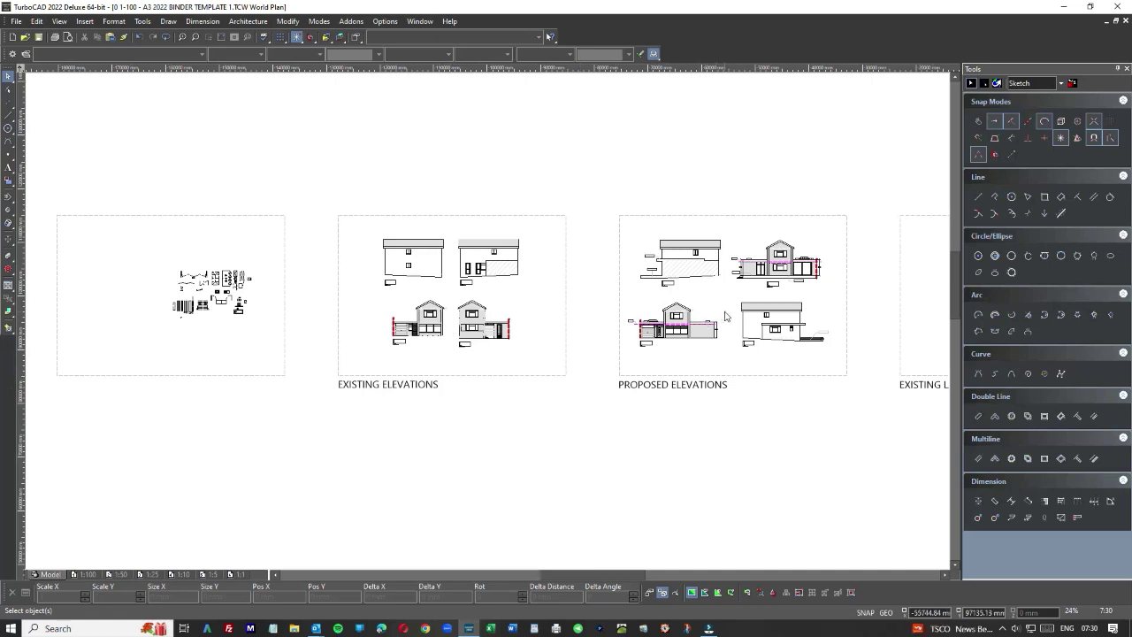
pyautogui.scroll(-1, 490, 325)
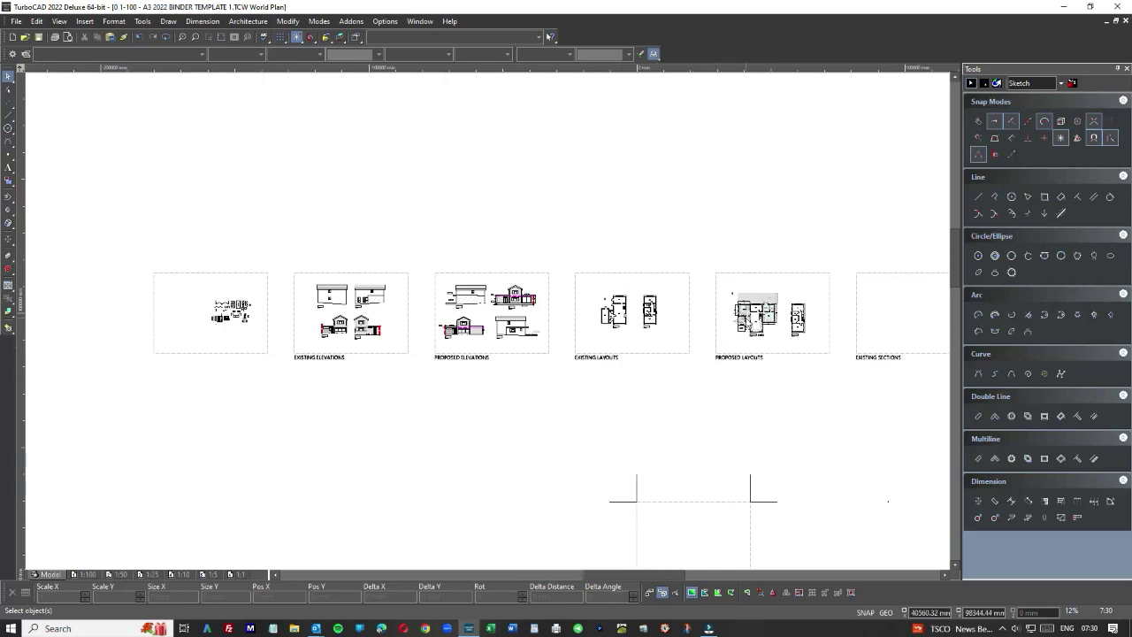
pyautogui.scroll(2, 831, 315)
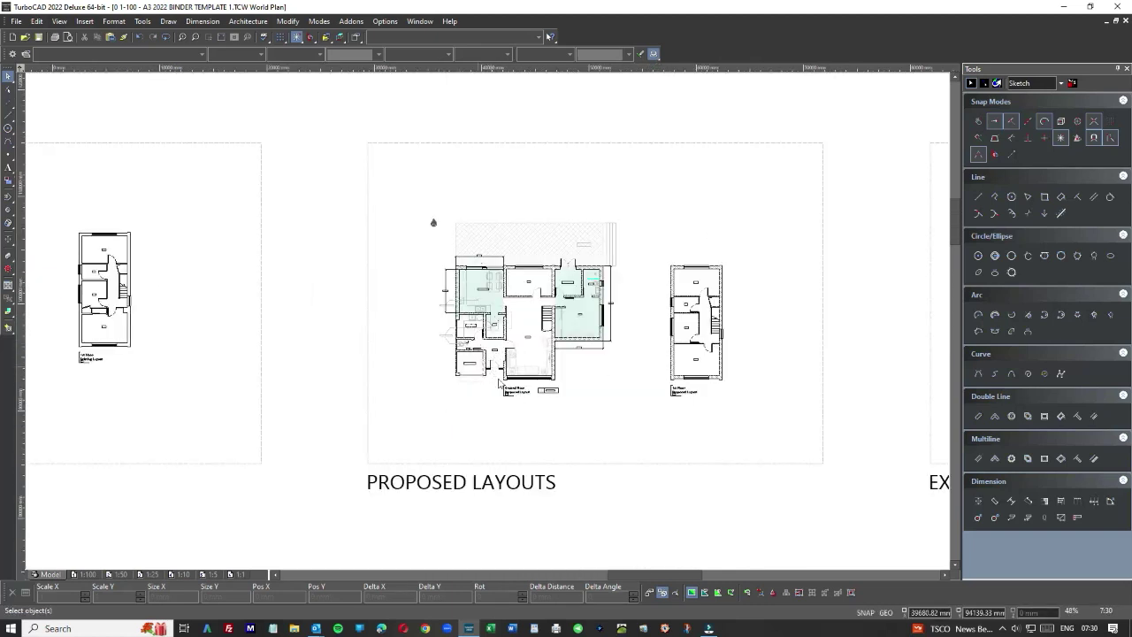
pyautogui.scroll(-2, 482, 305)
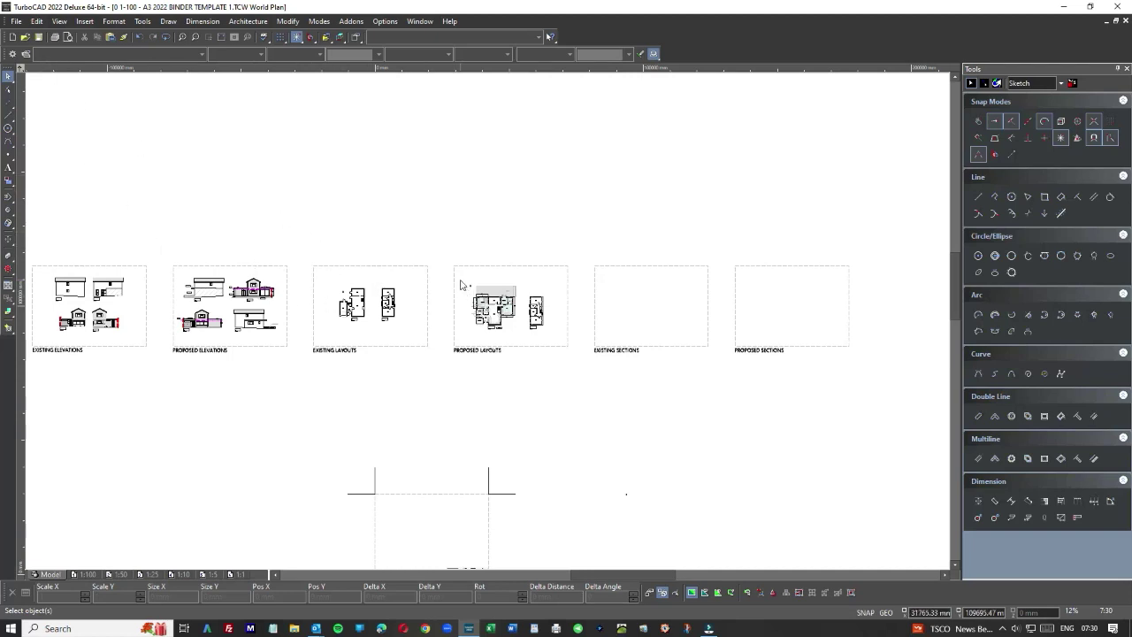
pyautogui.moveTo(460, 280); pyautogui.dragTo(556, 345)
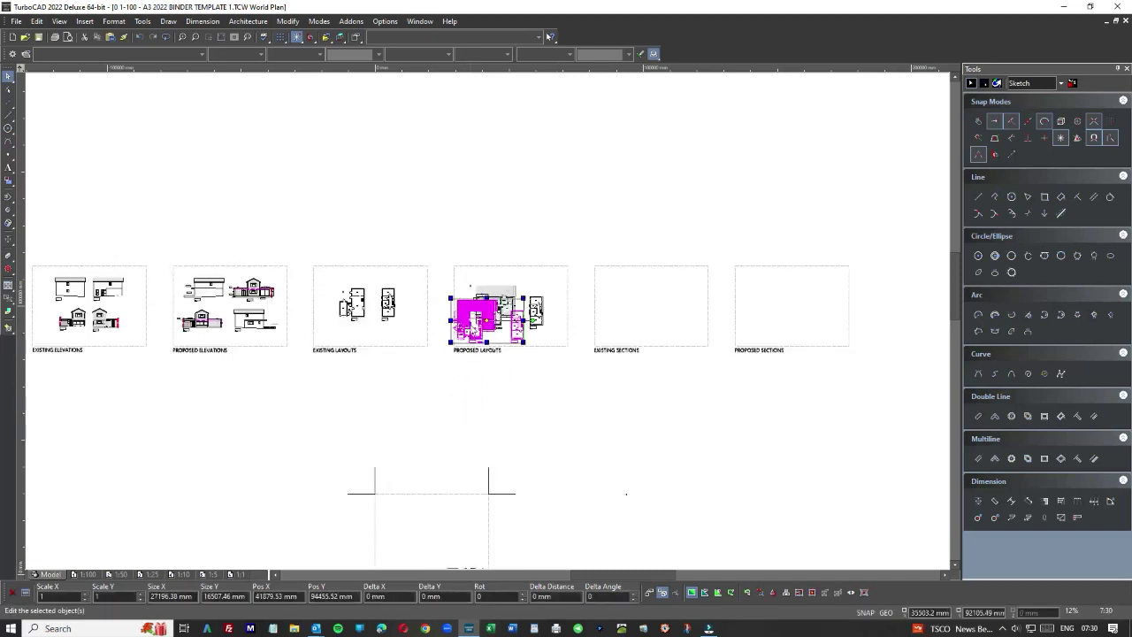
pyautogui.moveTo(472, 329); pyautogui.dragTo(435, 526)
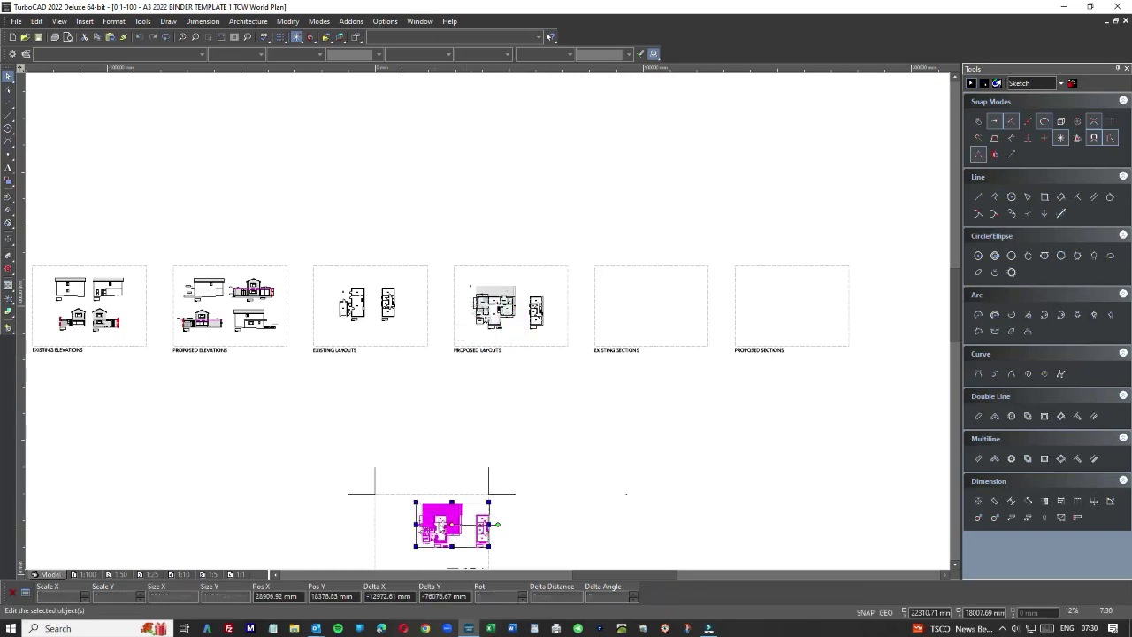
pyautogui.scroll(1, 435, 526)
pyautogui.moveTo(534, 310); pyautogui.dragTo(501, 316)
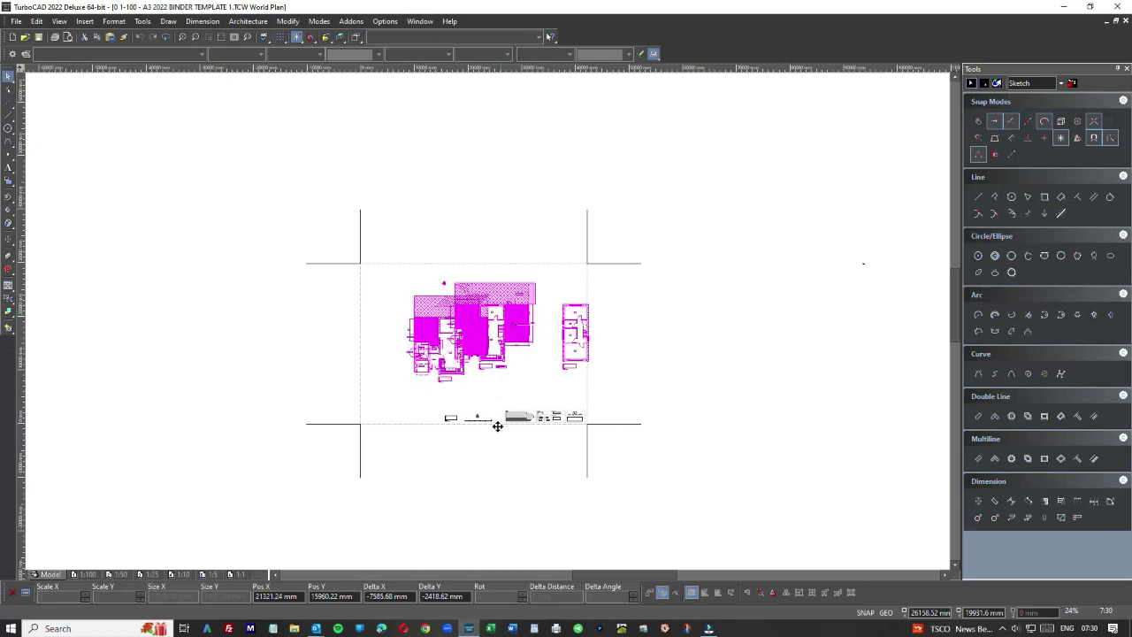
pyautogui.scroll(3, 516, 430)
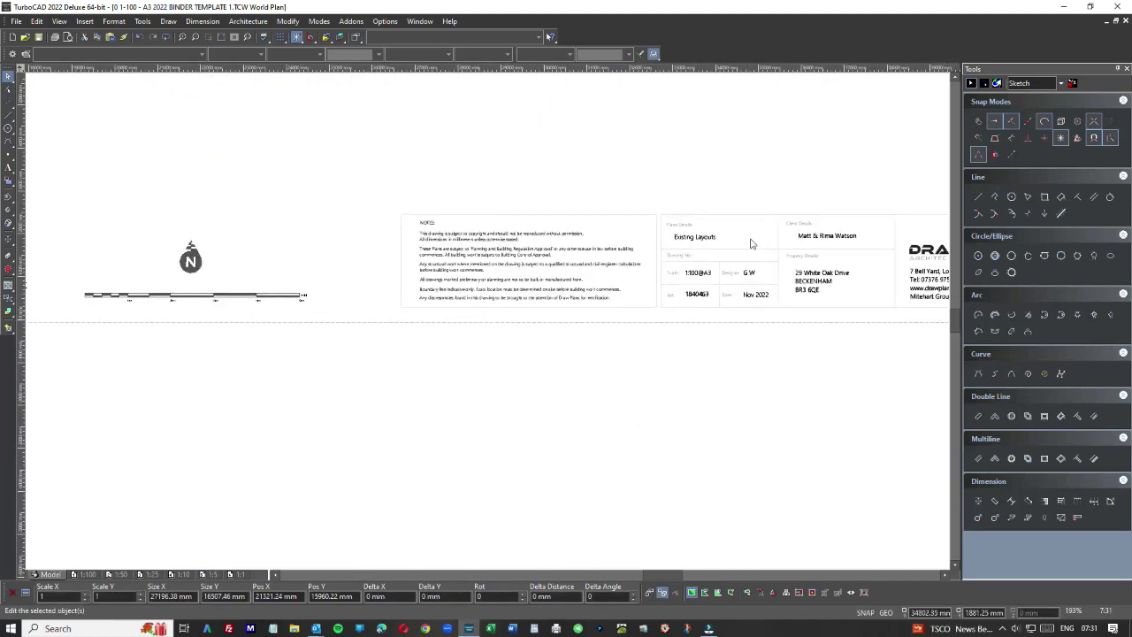
pyautogui.scroll(-1, 487, 326)
pyautogui.scroll(2, 520, 324)
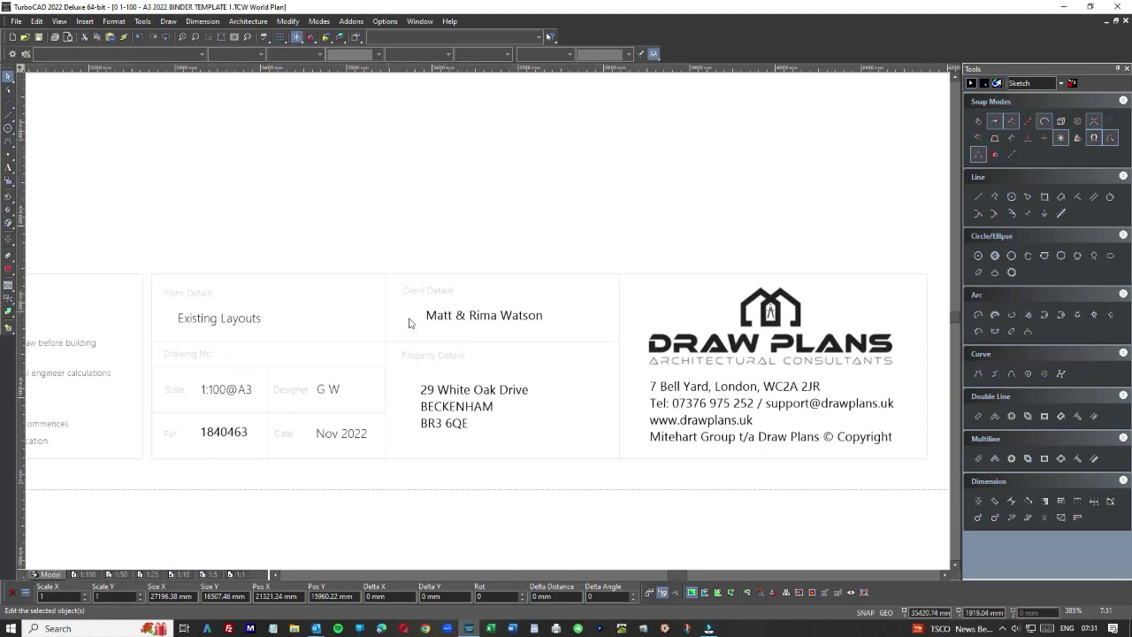
pyautogui.scroll(-2, 487, 325)
# Deselect, preview the print-box sheet in full, and print it to CutePDF Writer.
pyautogui.scroll(-1, 487, 325)
pyautogui.click(459, 295)
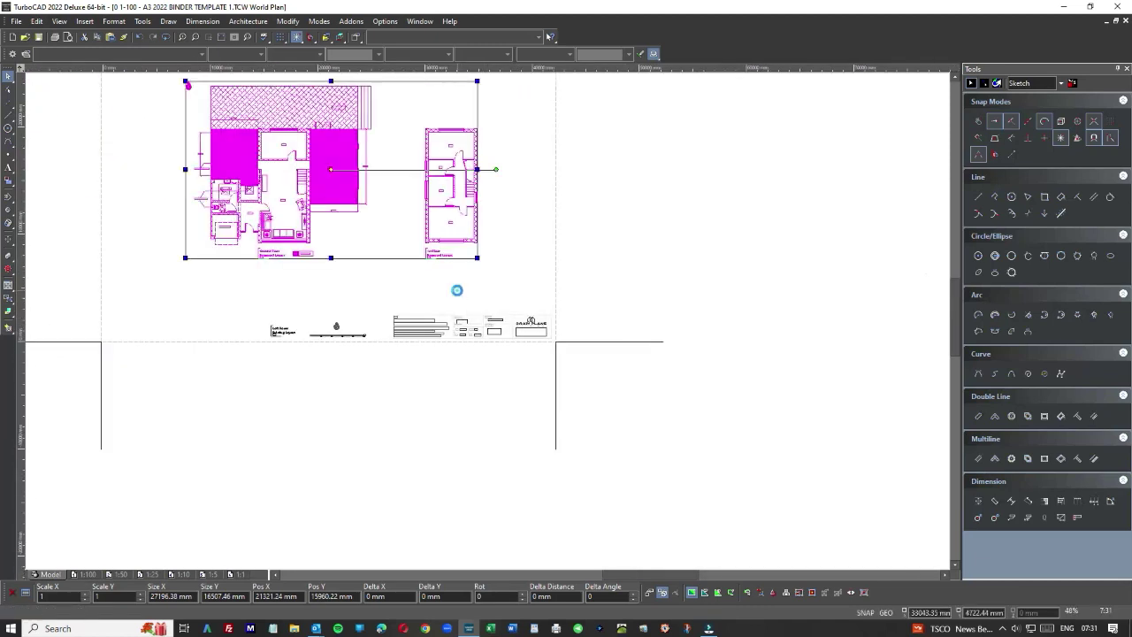
pyautogui.hotkey('ctrl', 'p')
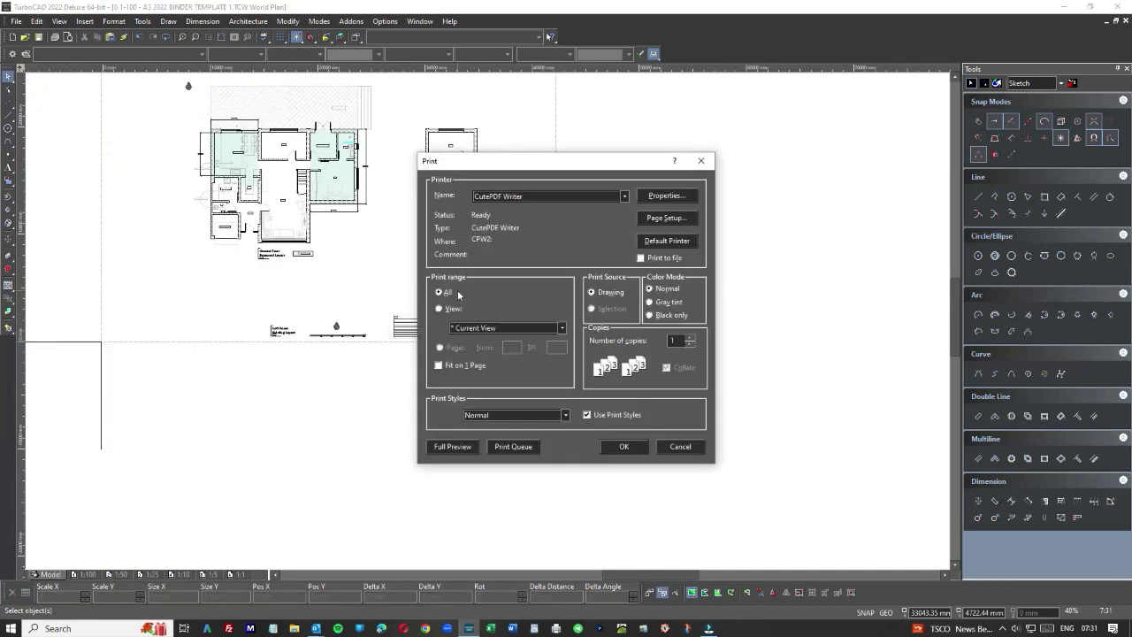
pyautogui.click(445, 446)
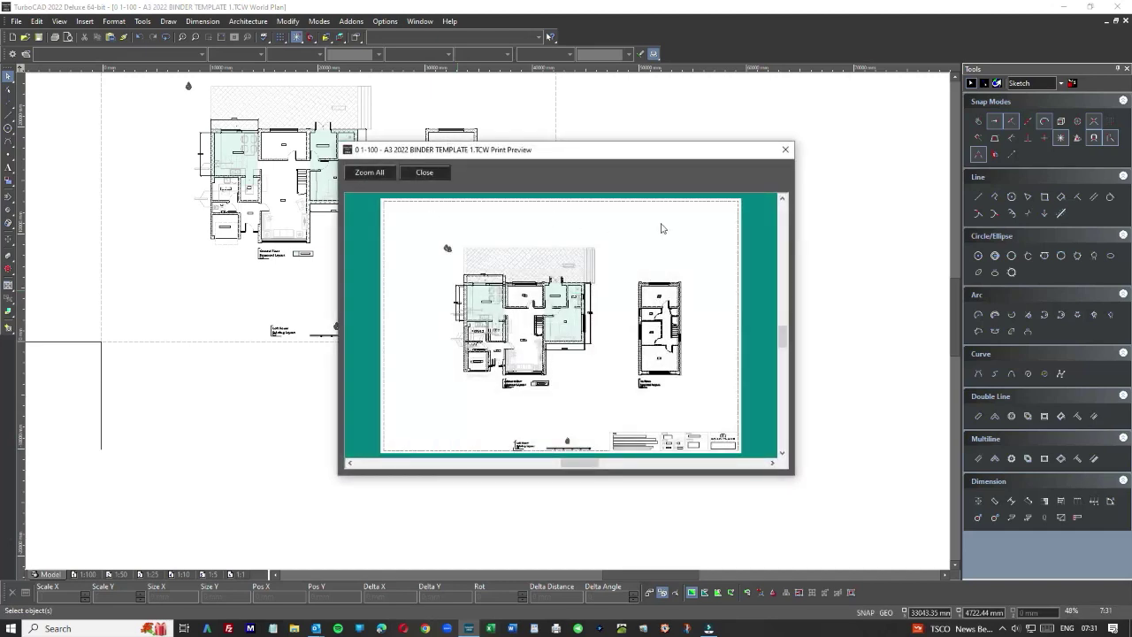
pyautogui.click(785, 149)
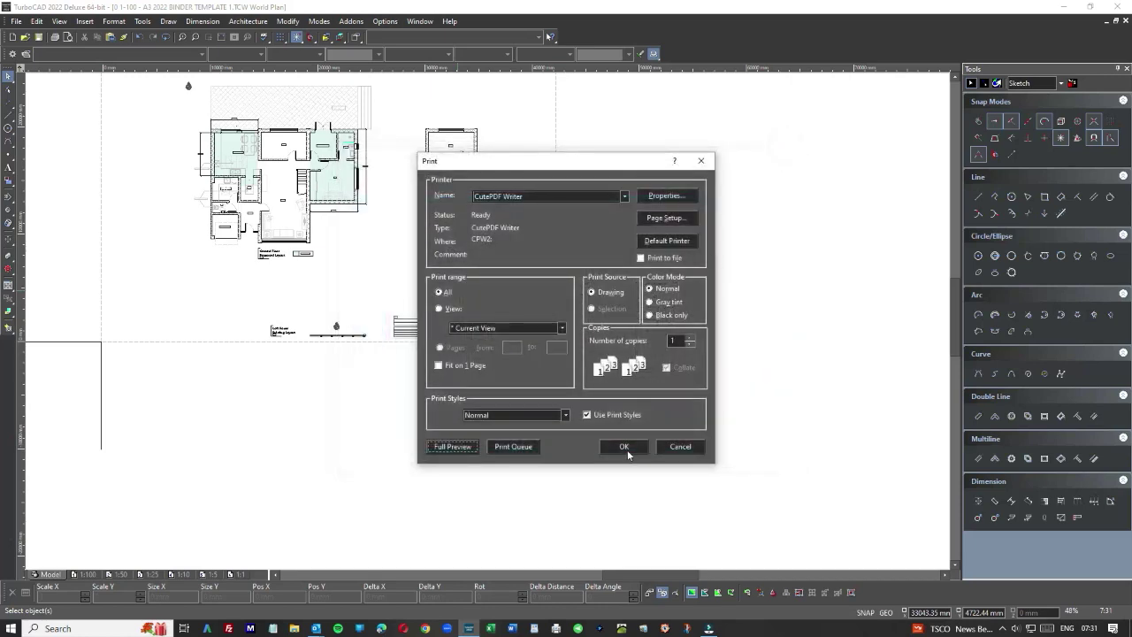
pyautogui.click(624, 448)
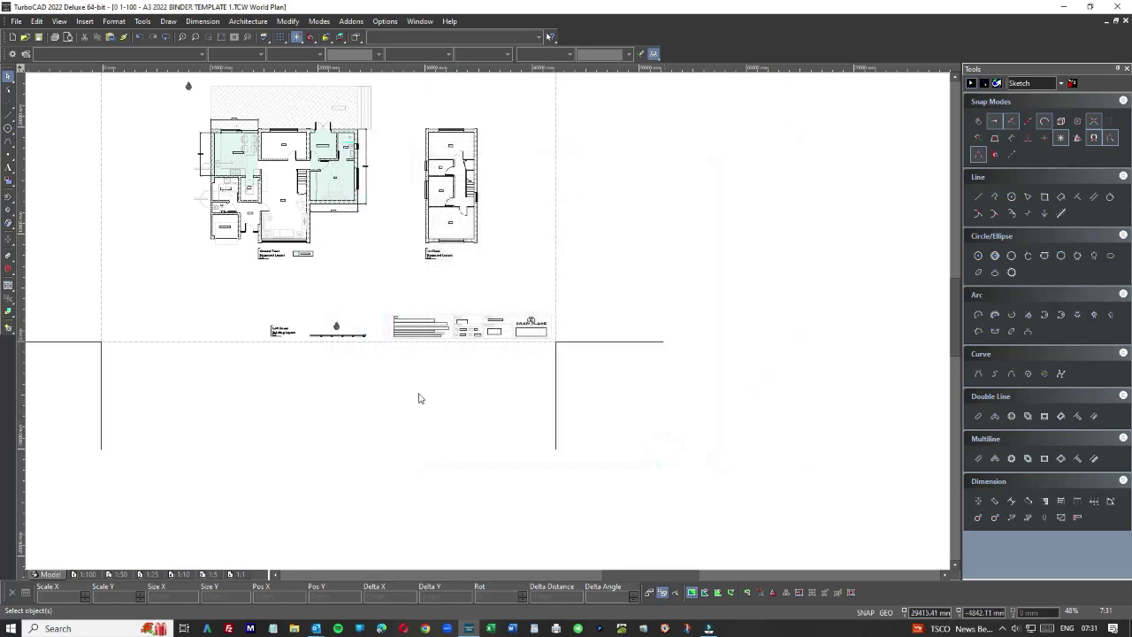
pyautogui.scroll(-5, 490, 314)
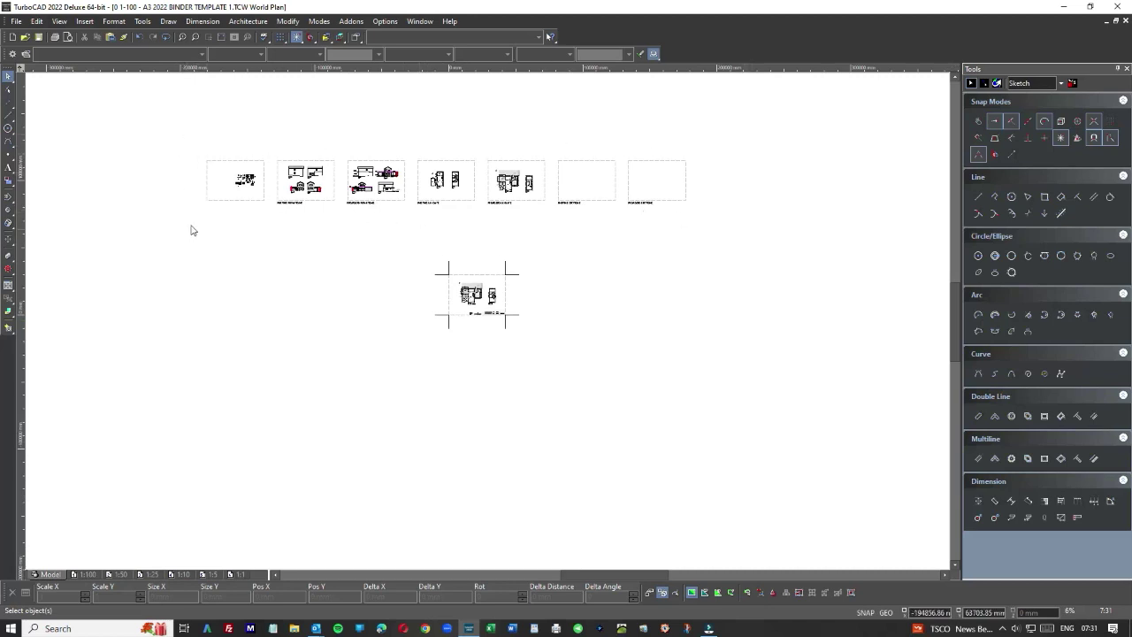
pyautogui.scroll(3, 316, 186)
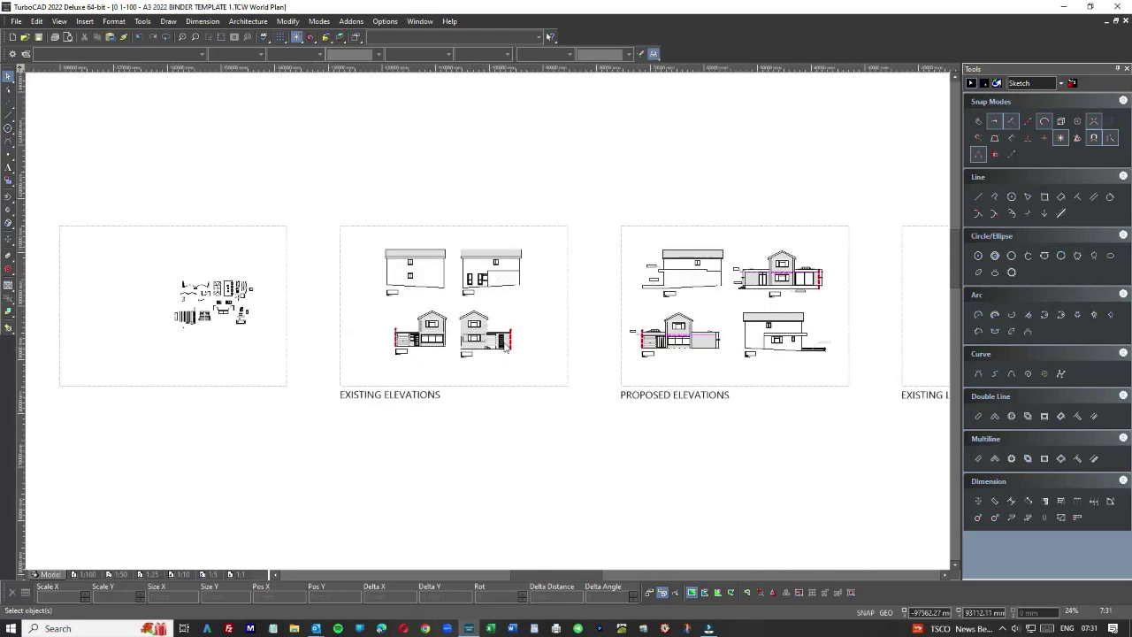
pyautogui.scroll(-2, 557, 322)
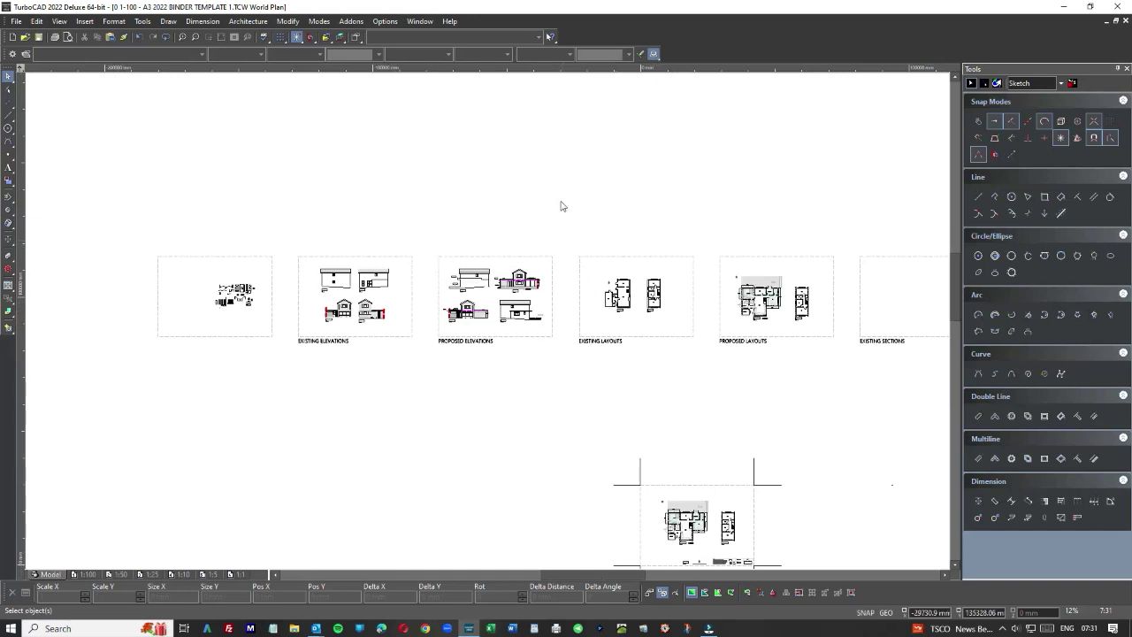
# Move the duplicate elevations block off the Proposed Elevations sheet to above the sheet row.
pyautogui.click(443, 258)
pyautogui.click(426, 213)
pyautogui.moveTo(305, 262); pyautogui.dragTo(400, 328)
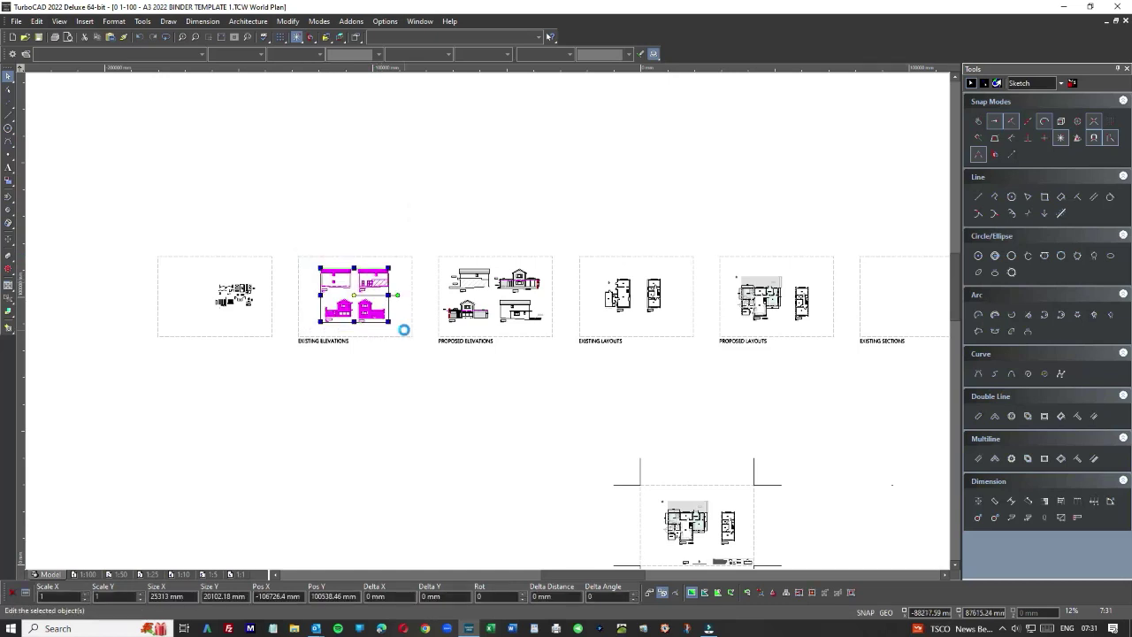
pyautogui.click(513, 161)
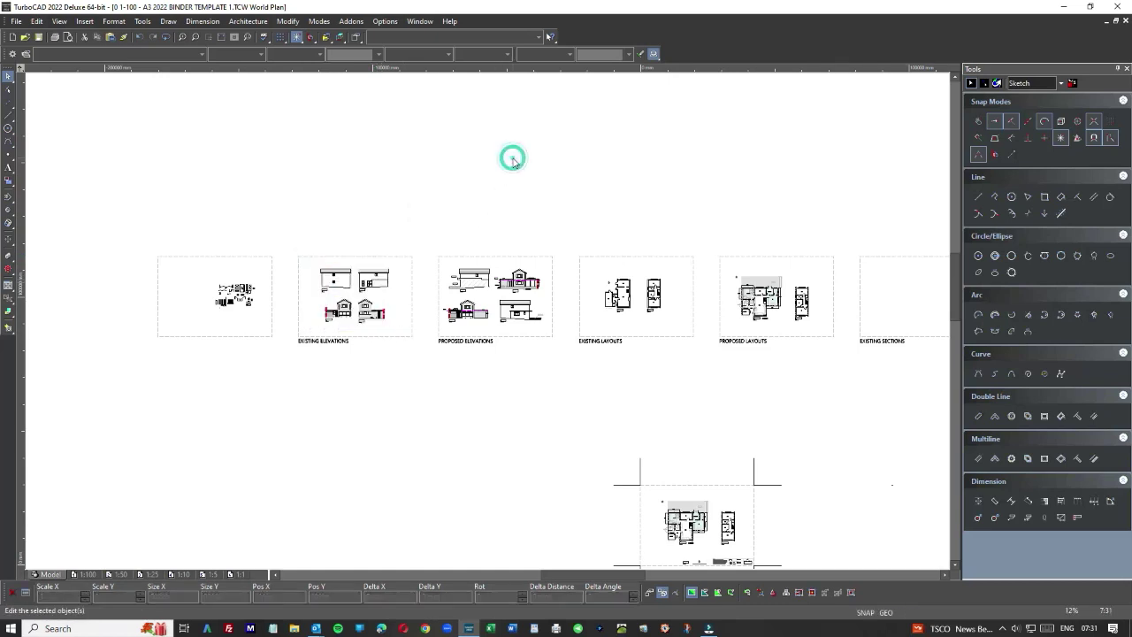
pyautogui.moveTo(499, 327); pyautogui.dragTo(570, 185)
# Window-select the stray elevations block and delete it.
pyautogui.scroll(2, 571, 186)
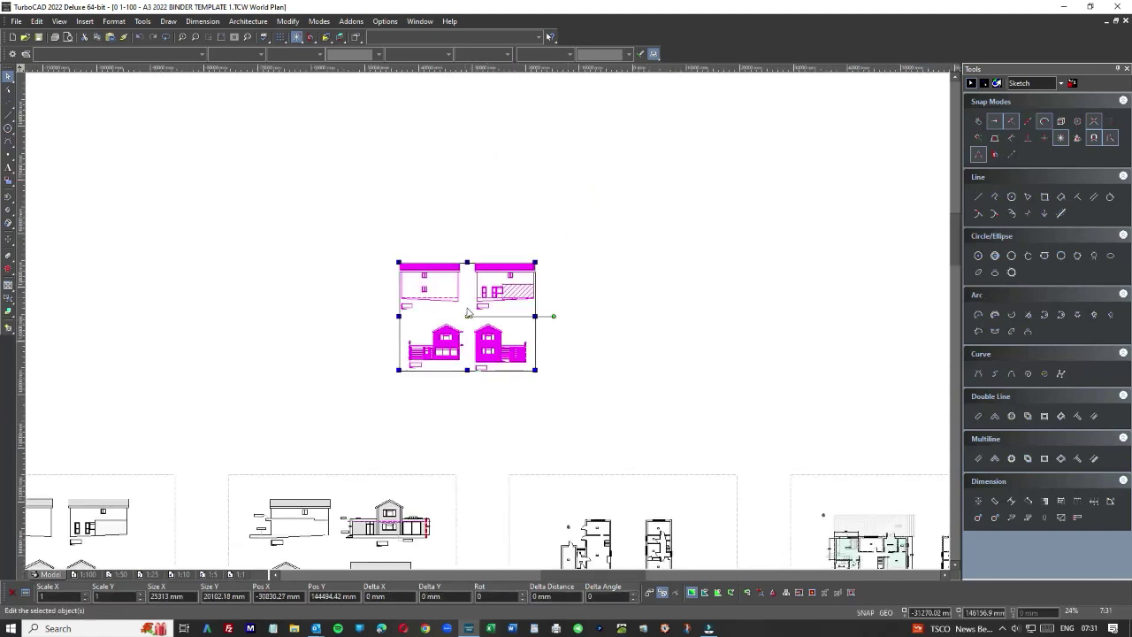
pyautogui.scroll(-2, 470, 313)
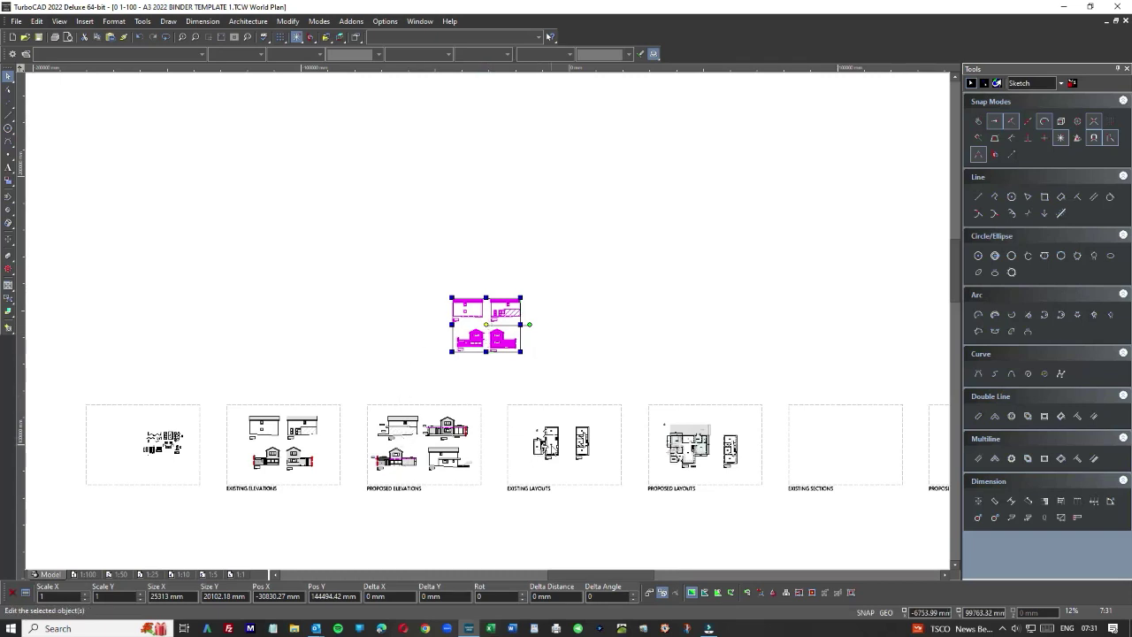
pyautogui.scroll(3, 552, 447)
pyautogui.scroll(-2, 489, 325)
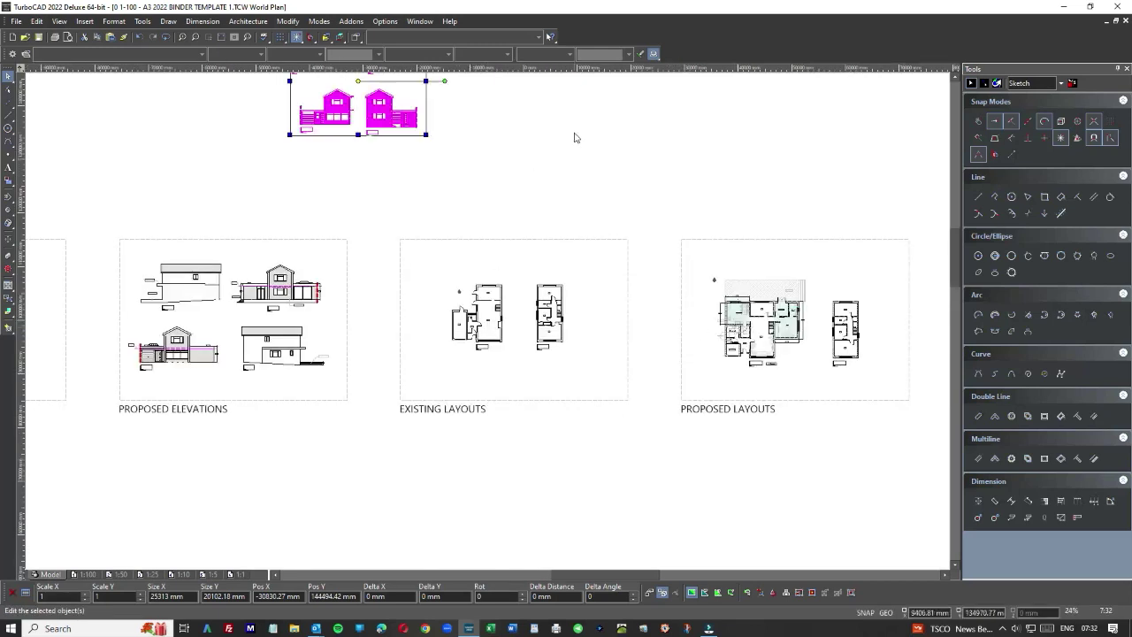
pyautogui.scroll(-1, 599, 172)
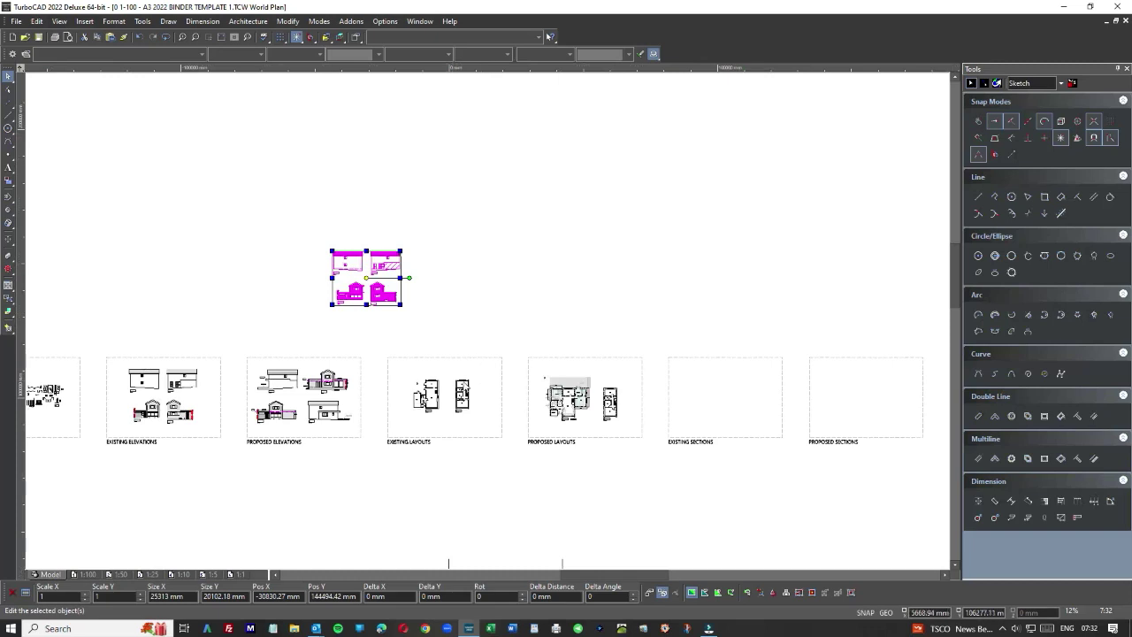
pyautogui.scroll(-1, 485, 321)
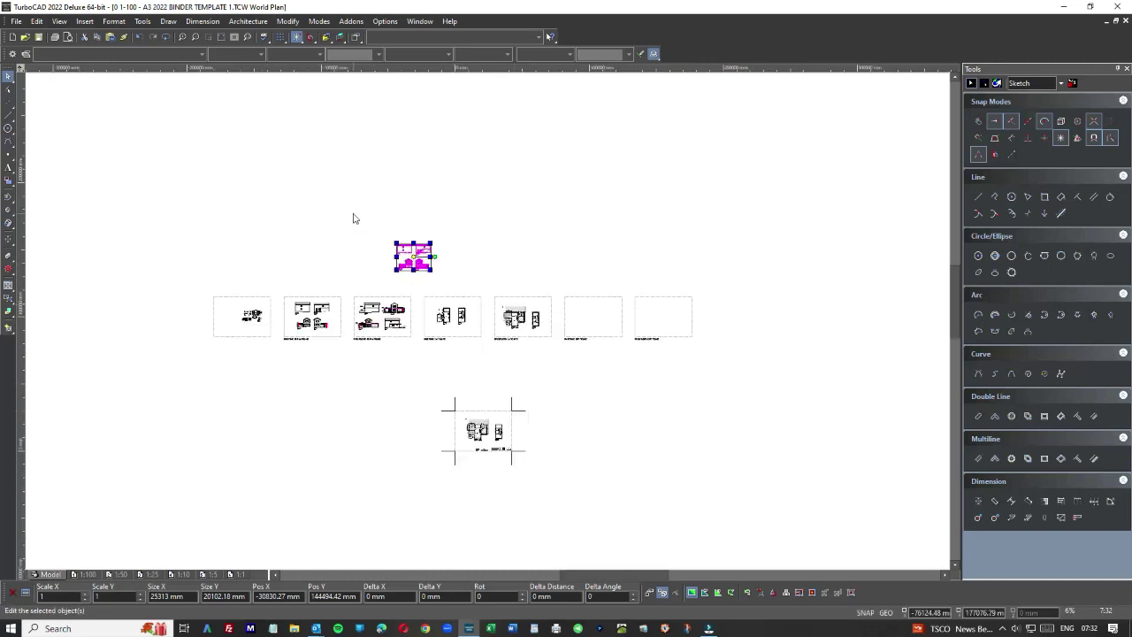
pyautogui.moveTo(353, 215); pyautogui.dragTo(447, 291)
pyautogui.press('Delete')
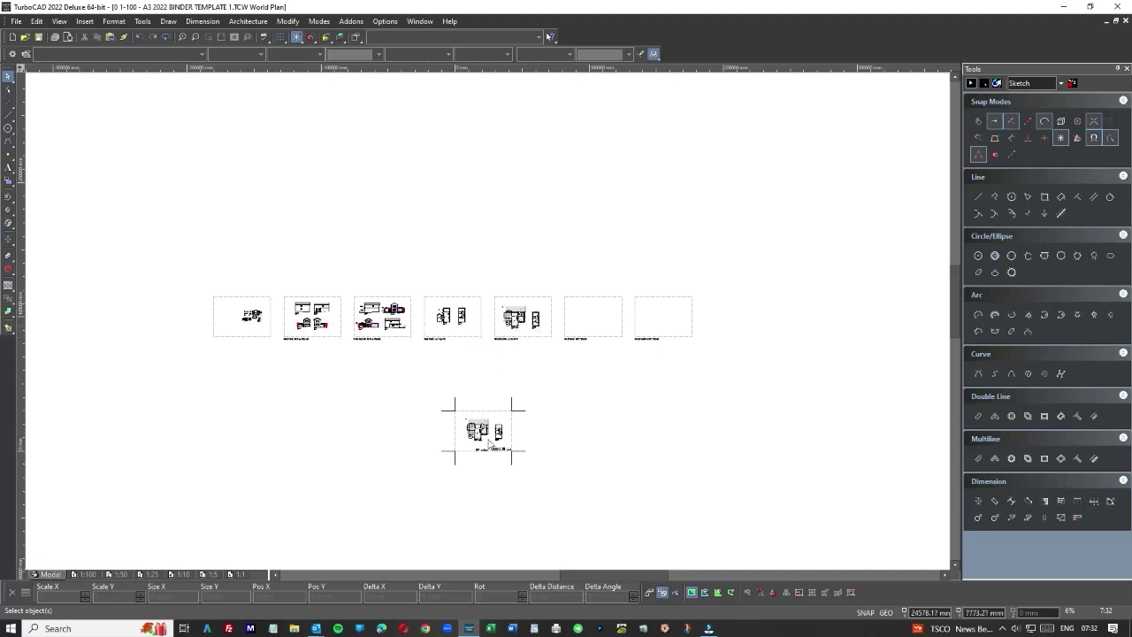
pyautogui.scroll(4, 489, 442)
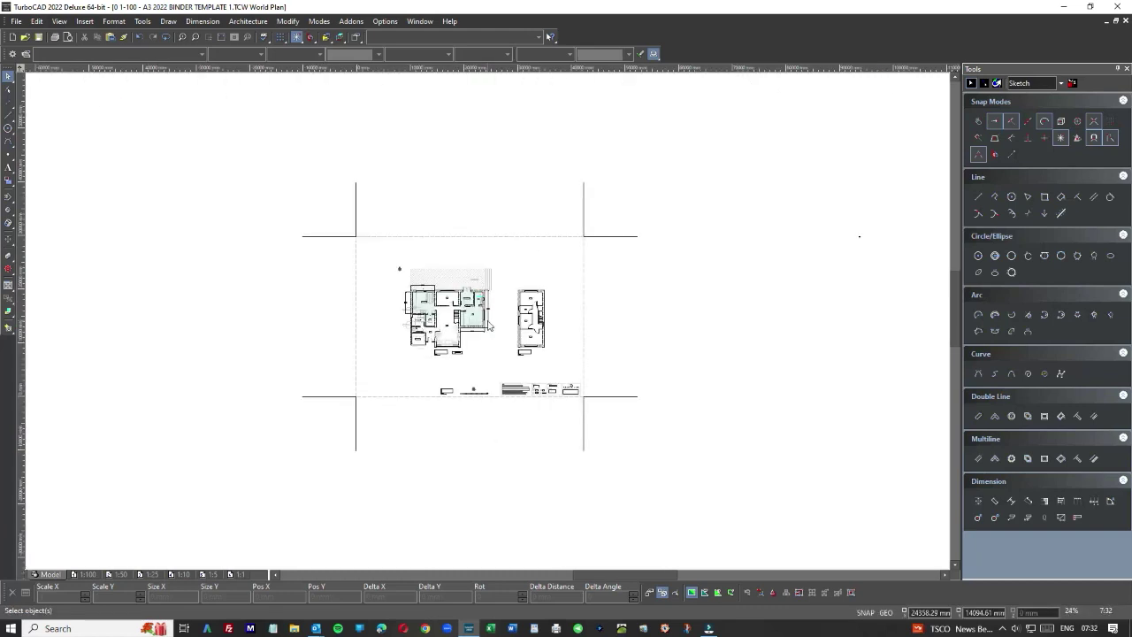
pyautogui.scroll(-2, 489, 326)
pyautogui.scroll(-2, 489, 325)
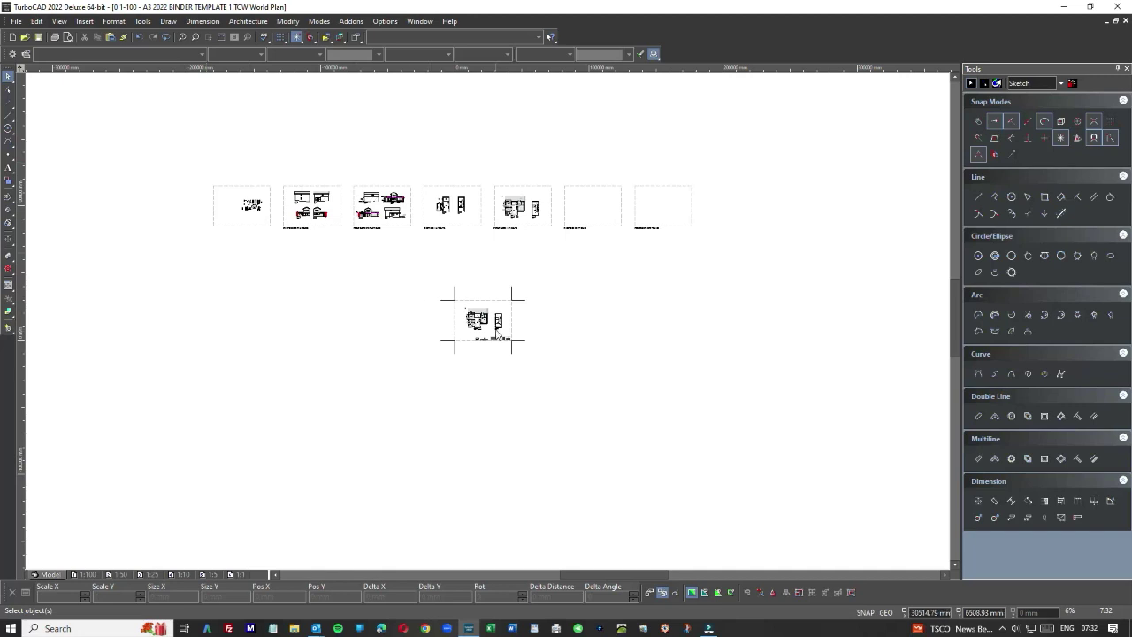
pyautogui.scroll(2, 496, 329)
pyautogui.scroll(2, 459, 319)
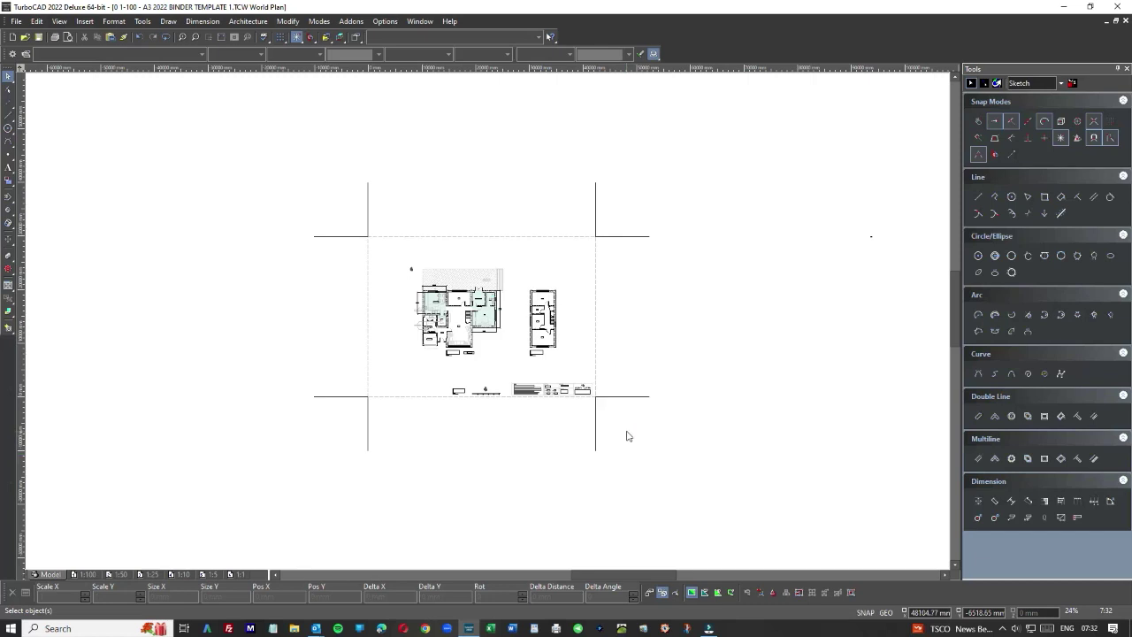
pyautogui.scroll(-2, 627, 434)
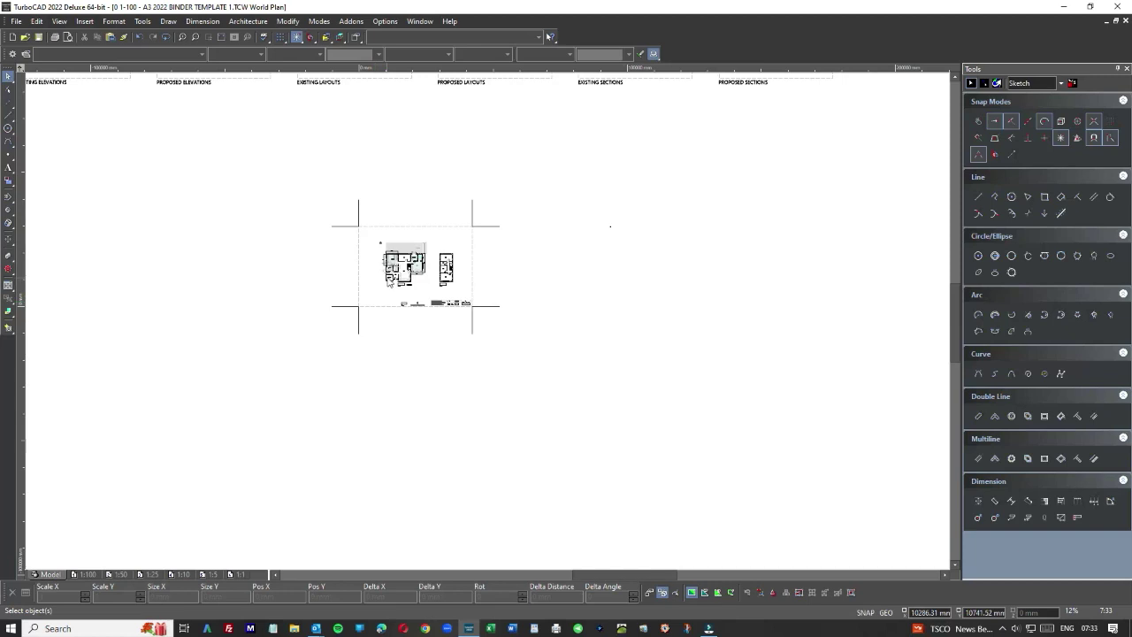
pyautogui.scroll(-2, 389, 281)
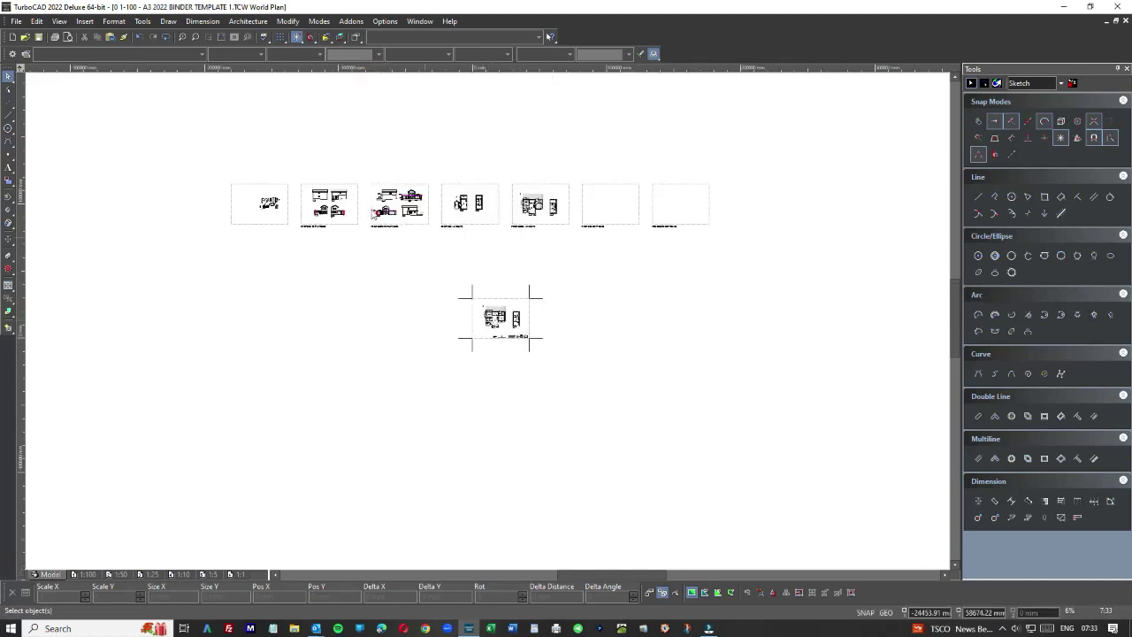
# Reopen 0 1-100 - A3 2022 BINDER TEMPLATE 1.TCW read-only from the 01 Architectural folder.
pyautogui.click(16, 21)
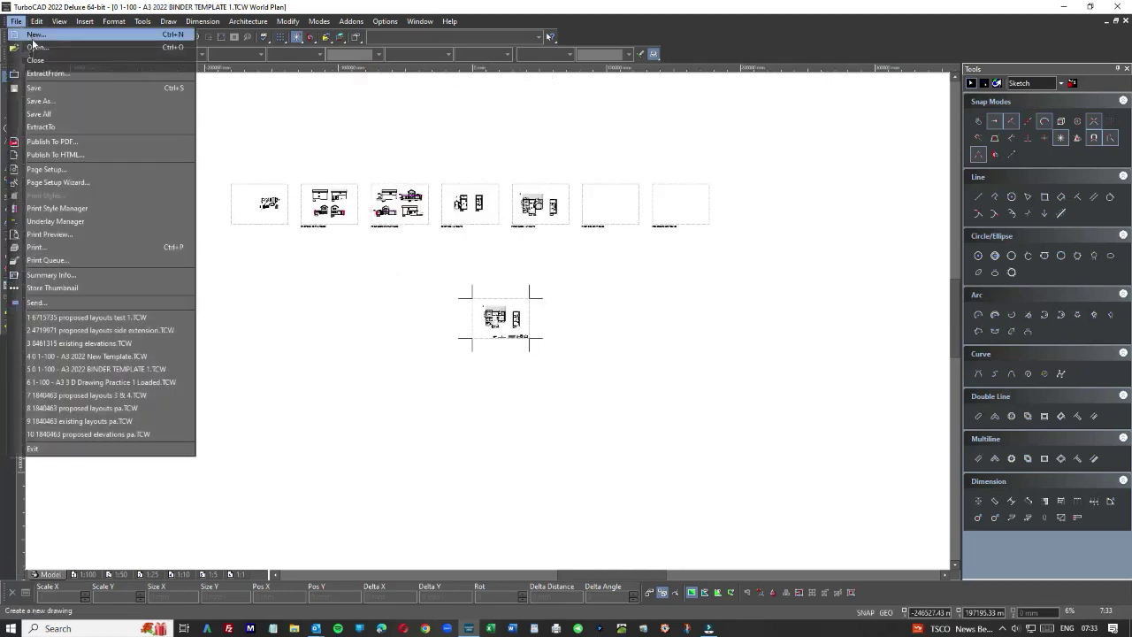
pyautogui.click(35, 49)
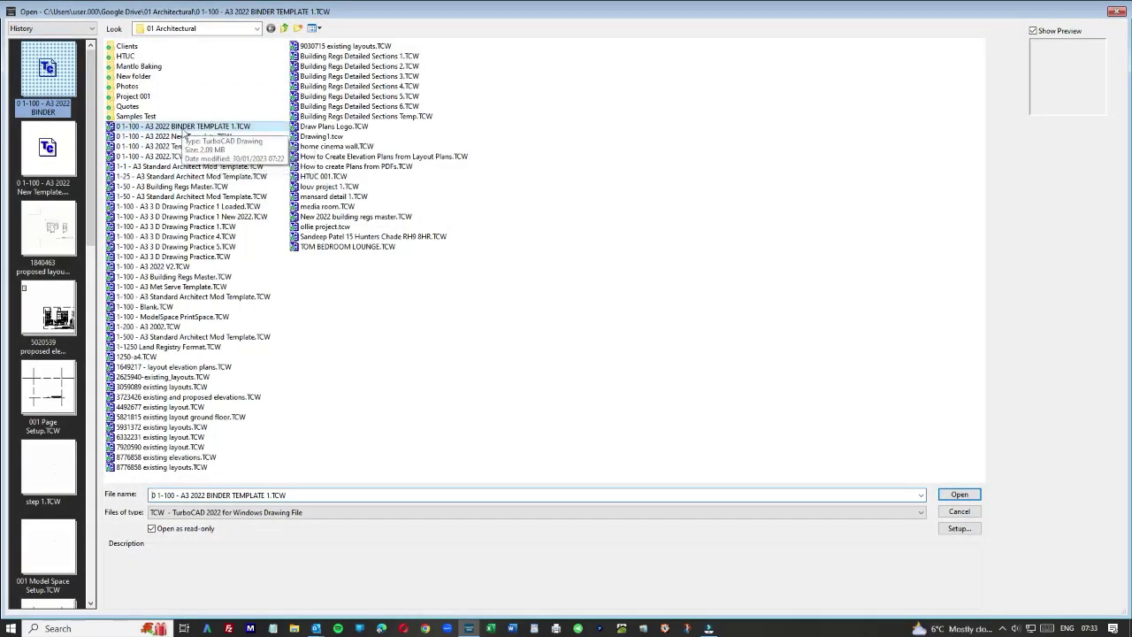
pyautogui.doubleClick(191, 128)
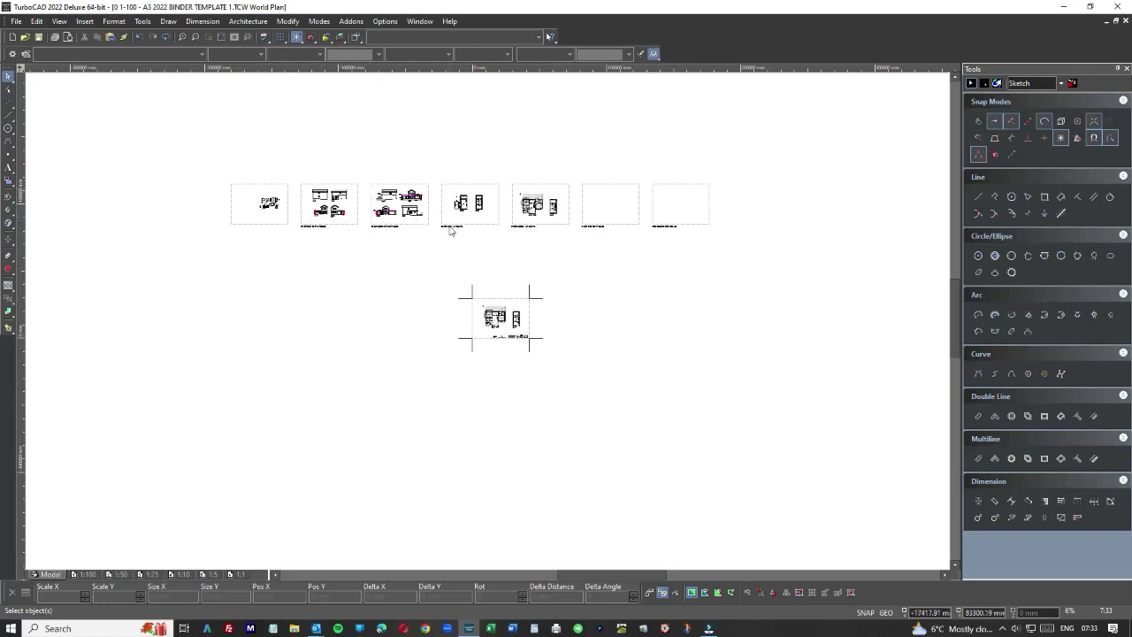
pyautogui.scroll(2, 451, 230)
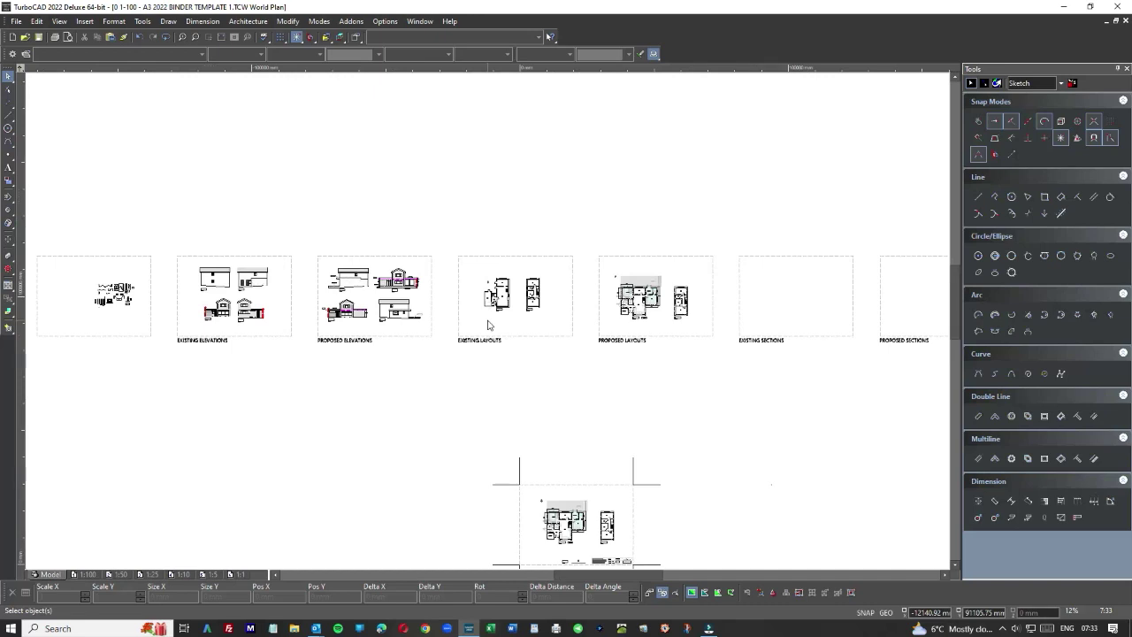
pyautogui.scroll(-2, 487, 325)
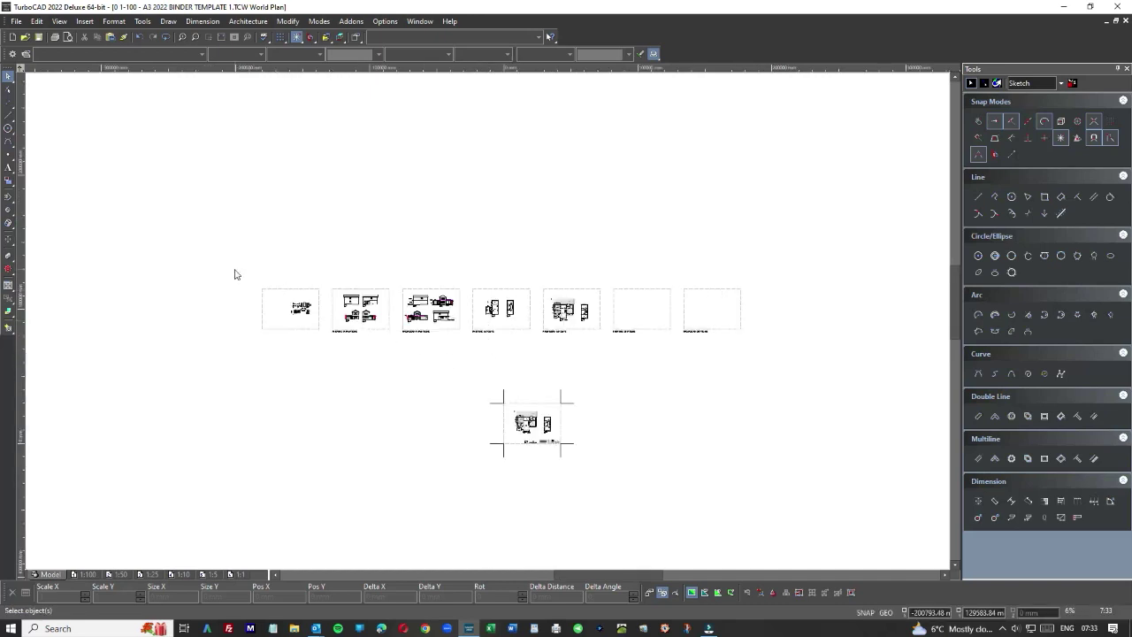